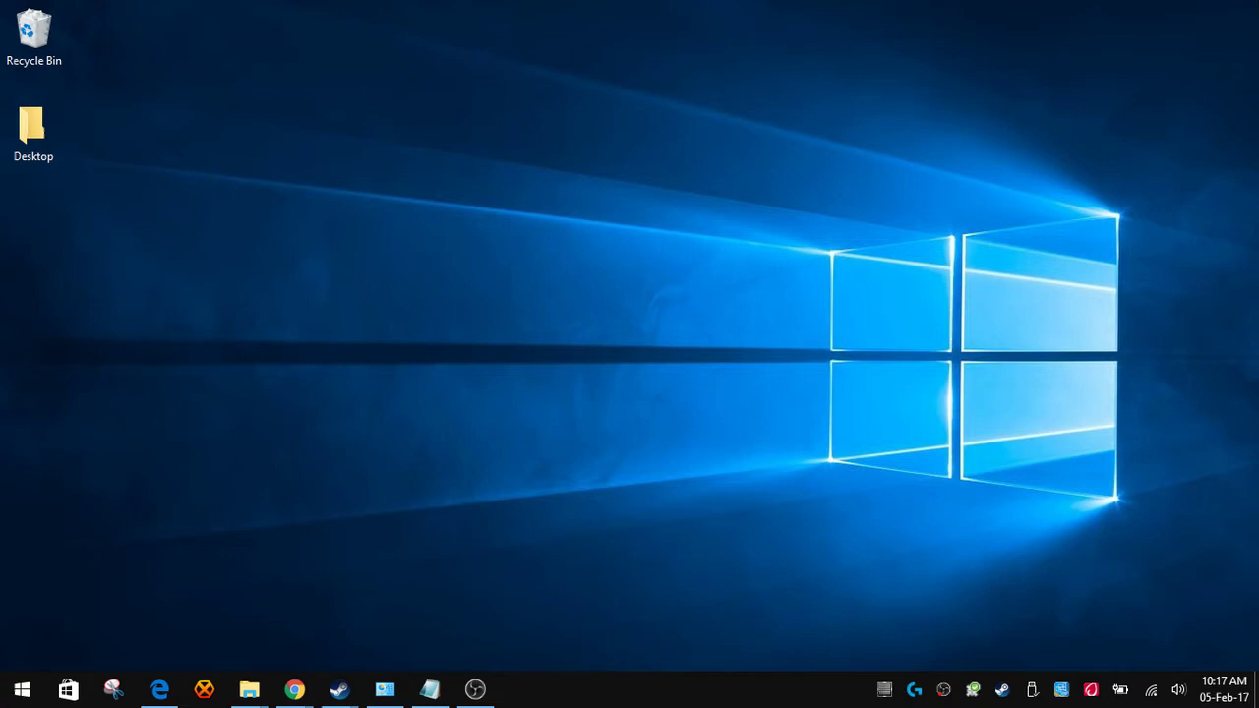
Step: In Chrome, search Google for 'winaero tweaker'
click(294, 688)
click(420, 377)
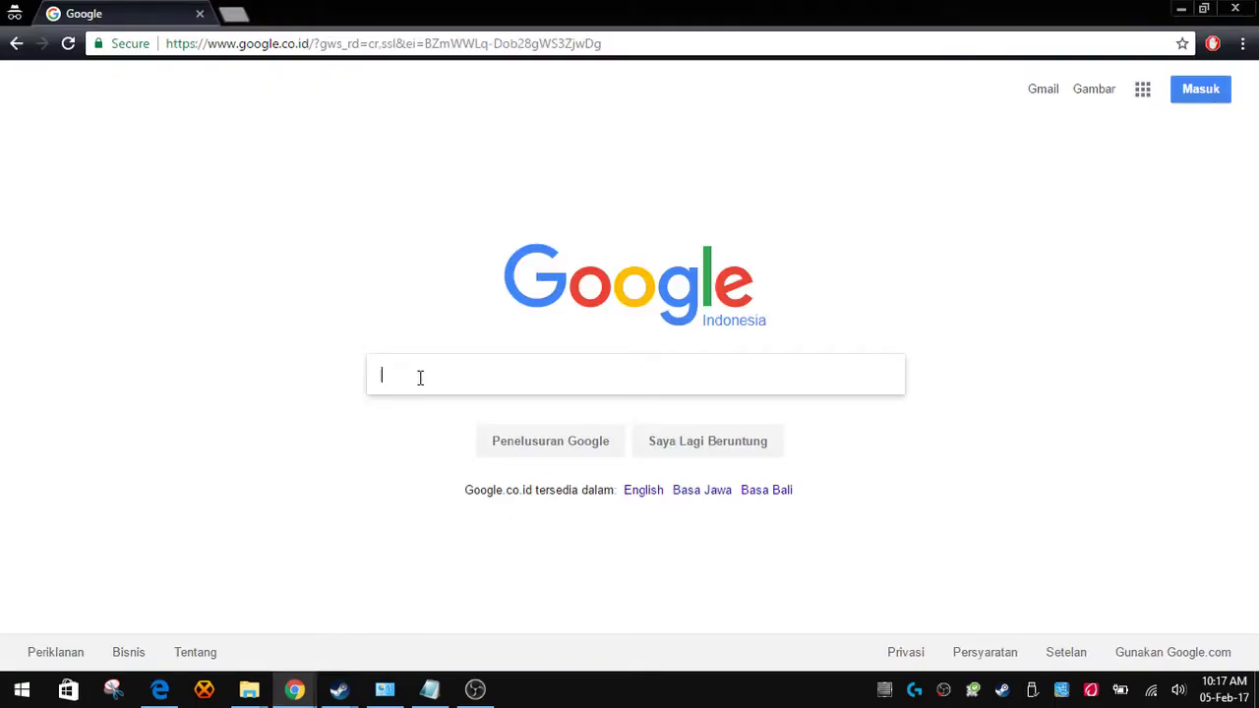
text(winaero )
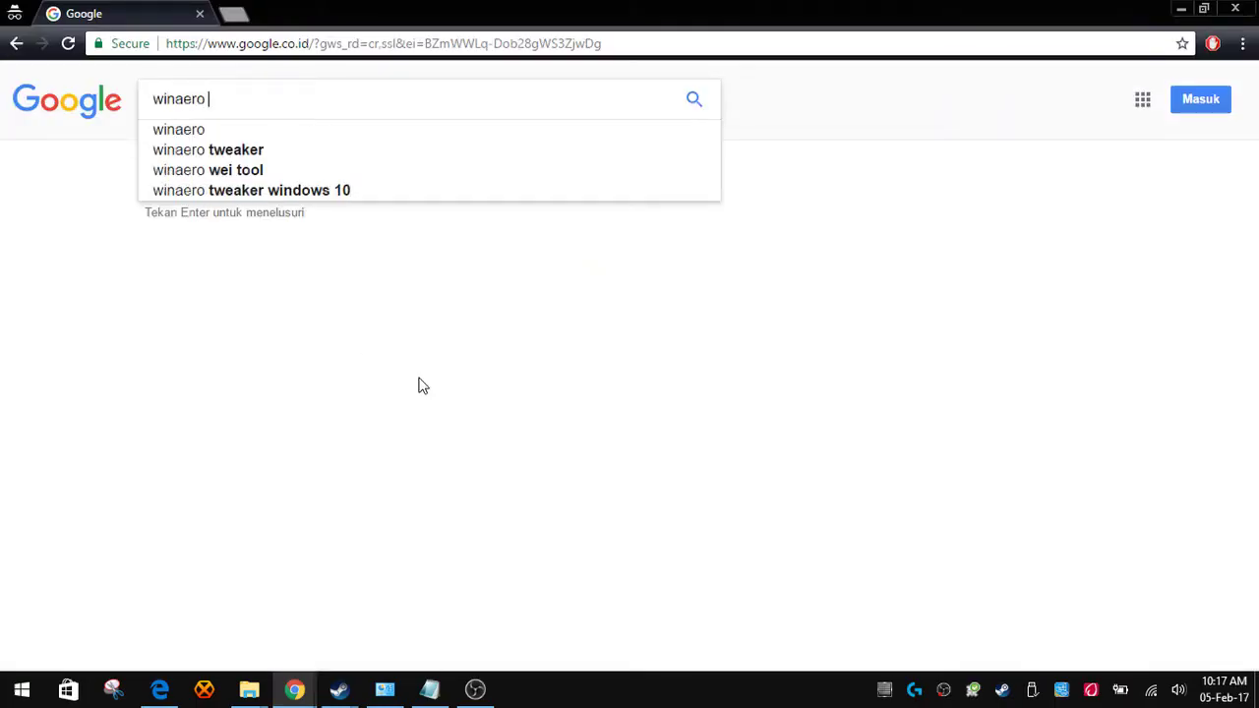
text(tweaker)
key(Return)
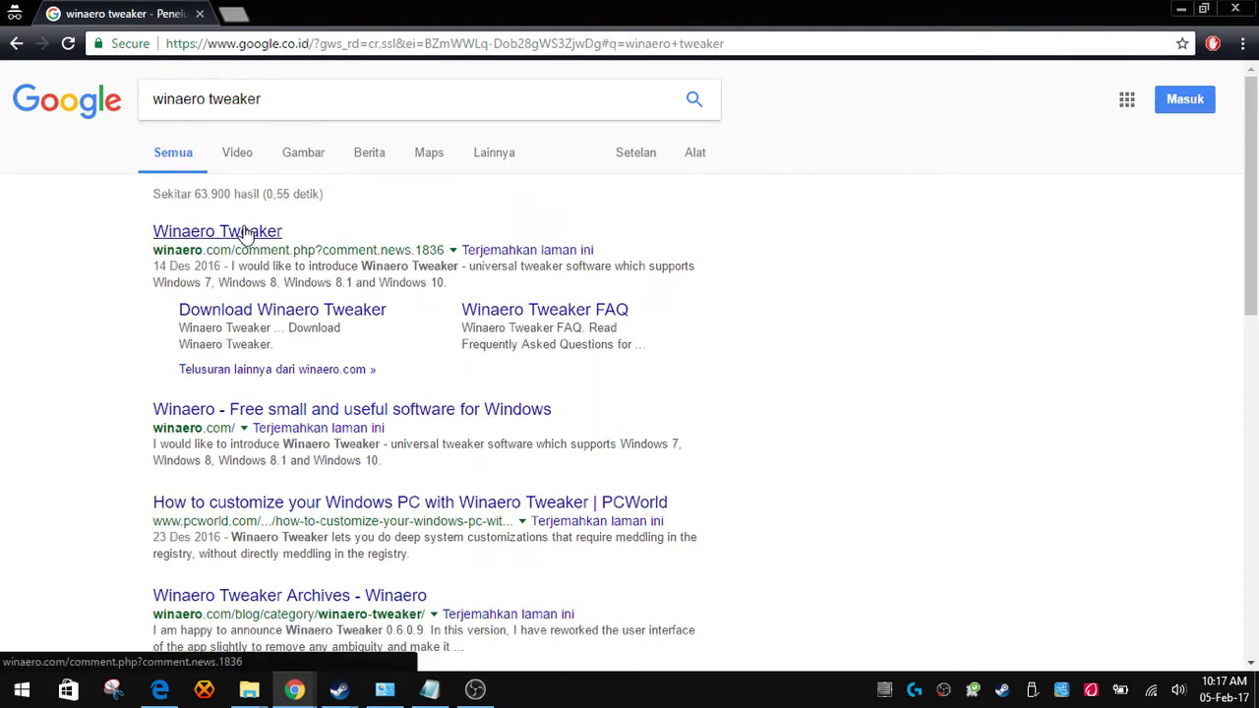
Step: Open the Winaero Tweaker article on winaero.com and look through it
click(172, 239)
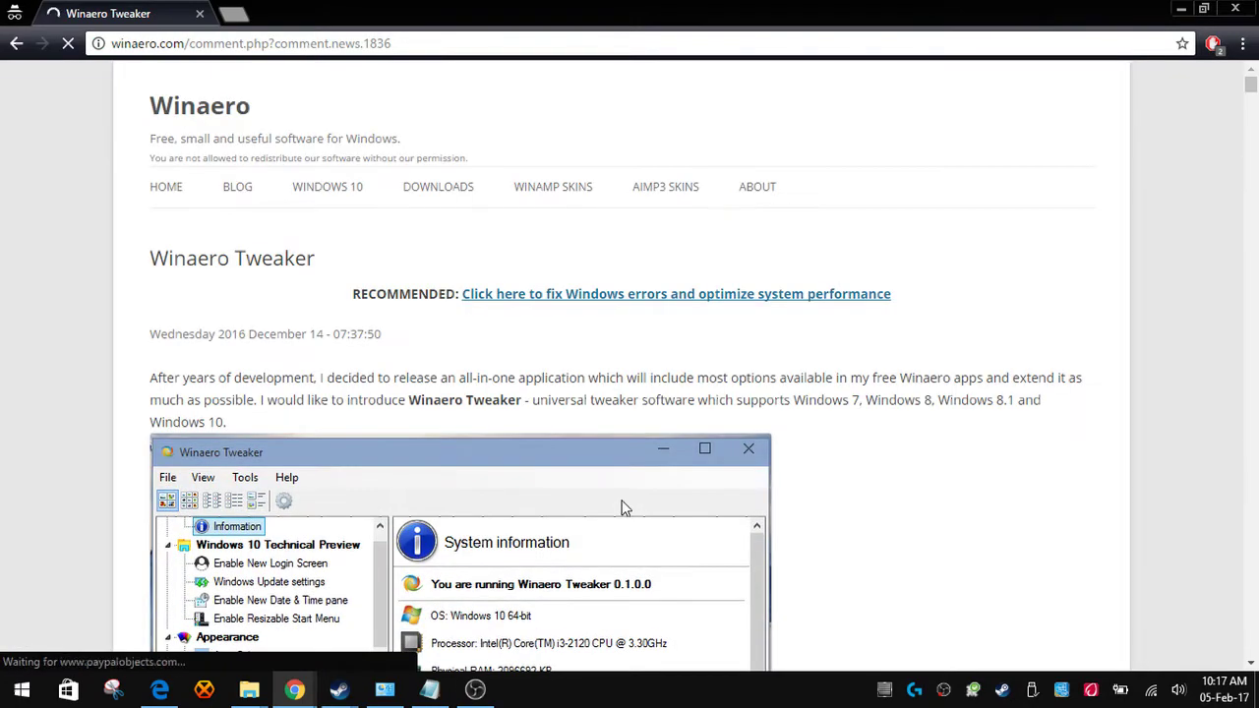
scroll(472, 411, down, 5)
scroll(472, 411, down, 3)
scroll(472, 411, up, 2)
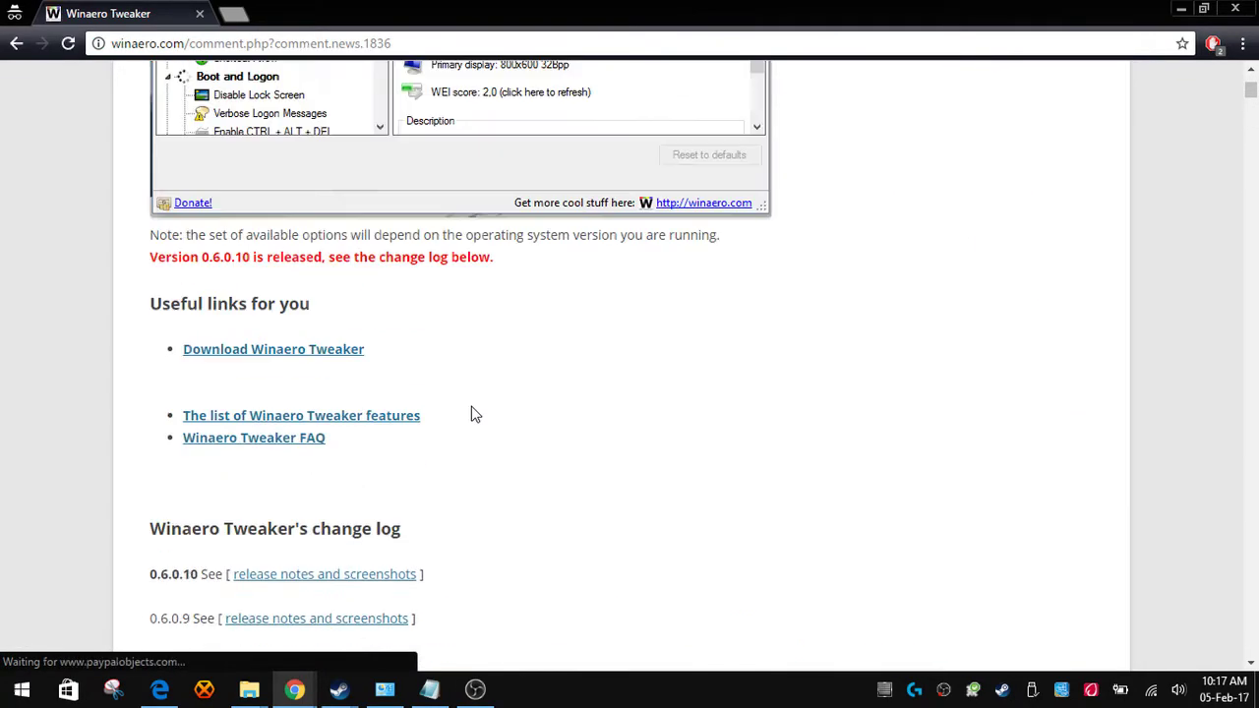
scroll(472, 411, down, 1)
Step: Go to the Winaero Tweaker download page and save winaerotweaker.zip
click(266, 254)
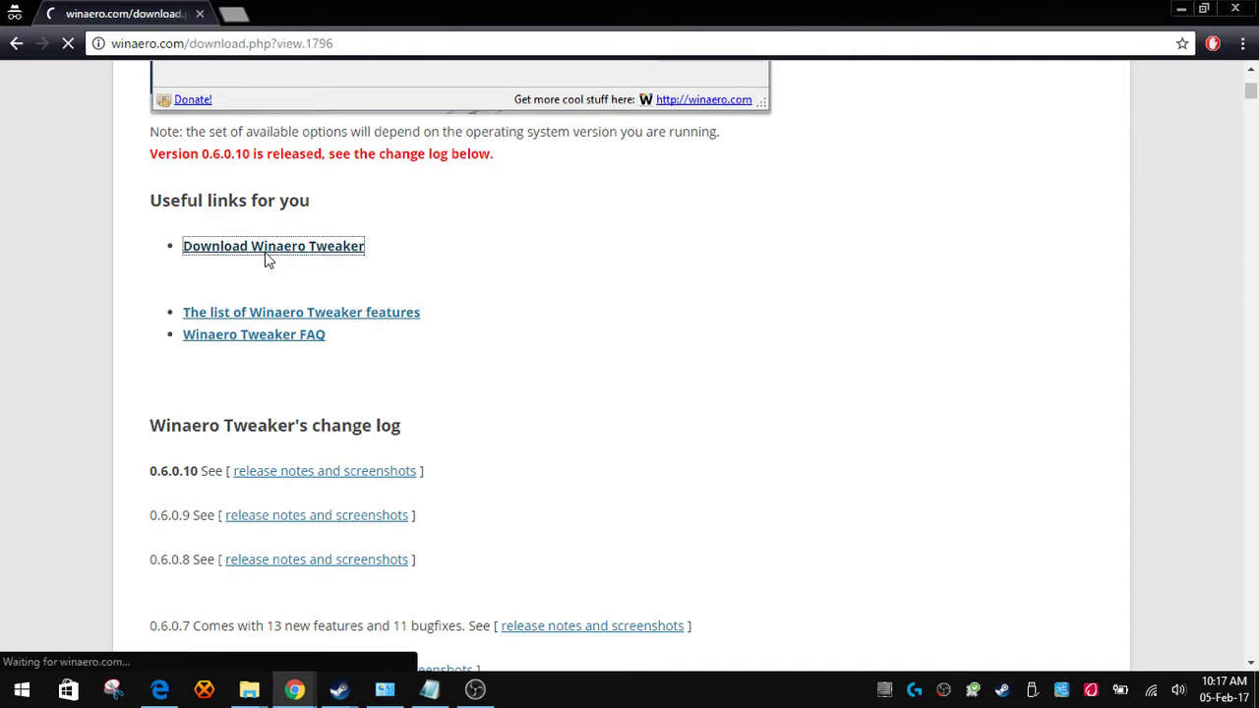
scroll(303, 317, down, 3)
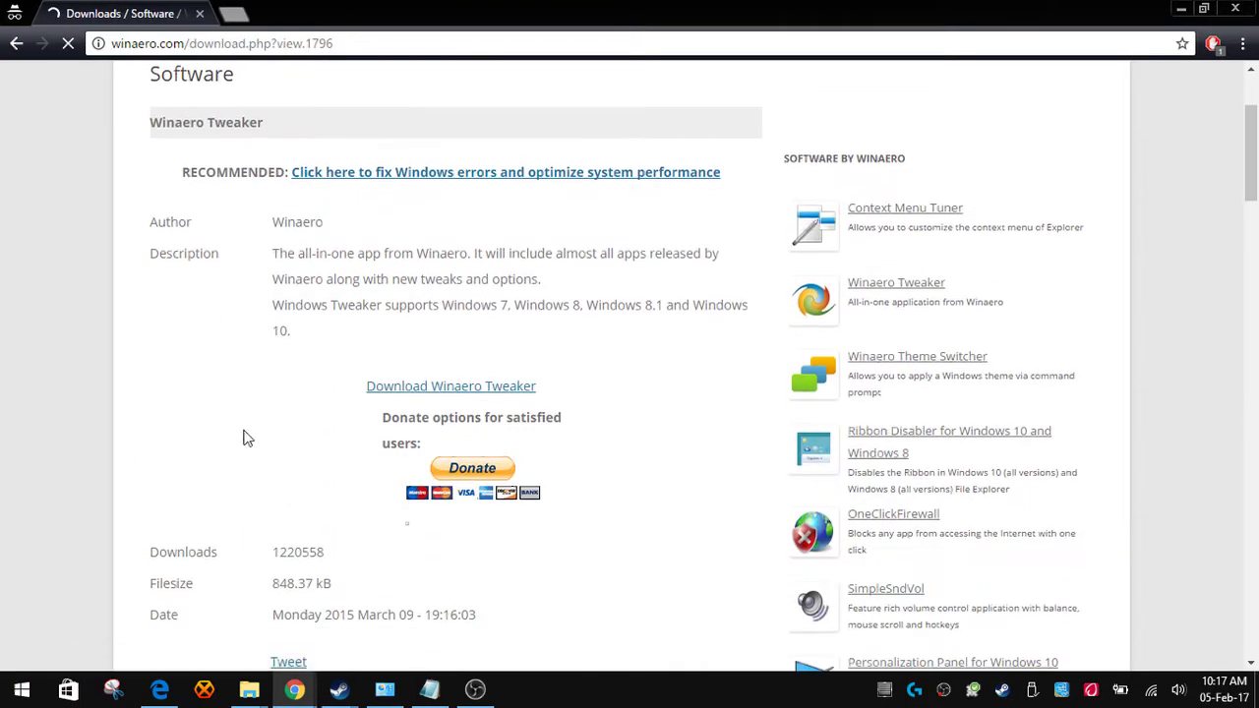
scroll(416, 397, up, 1)
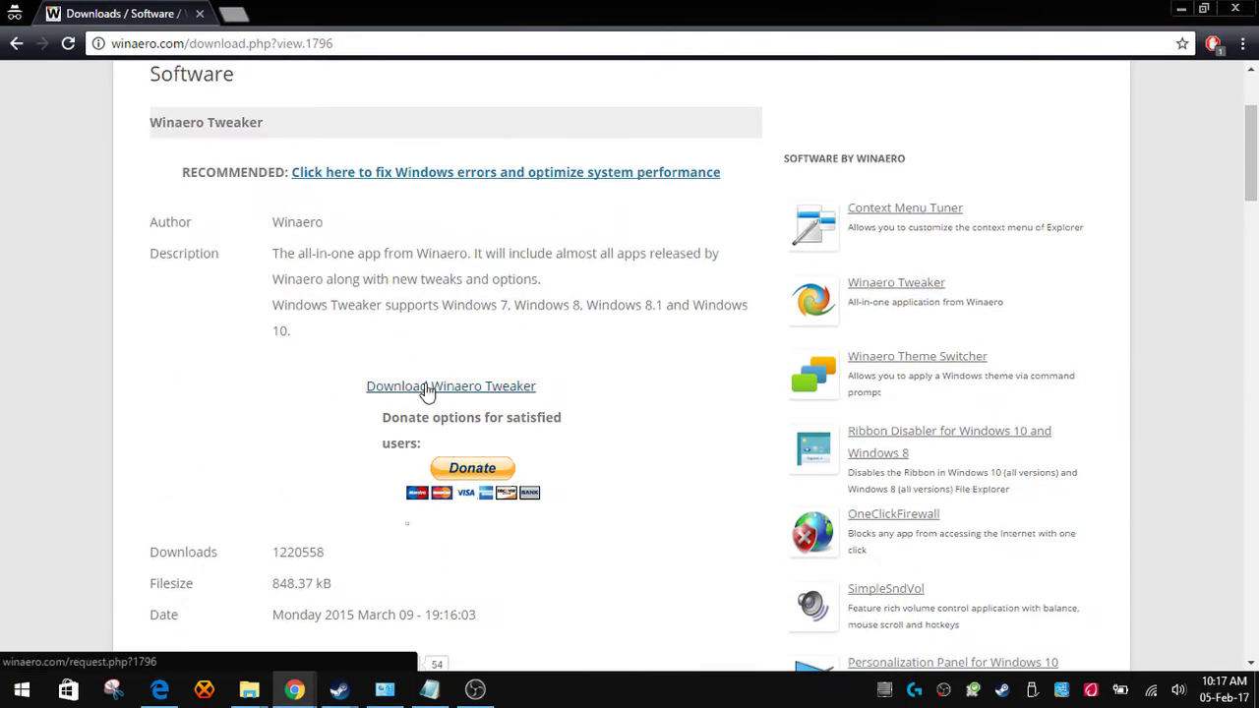
click(428, 389)
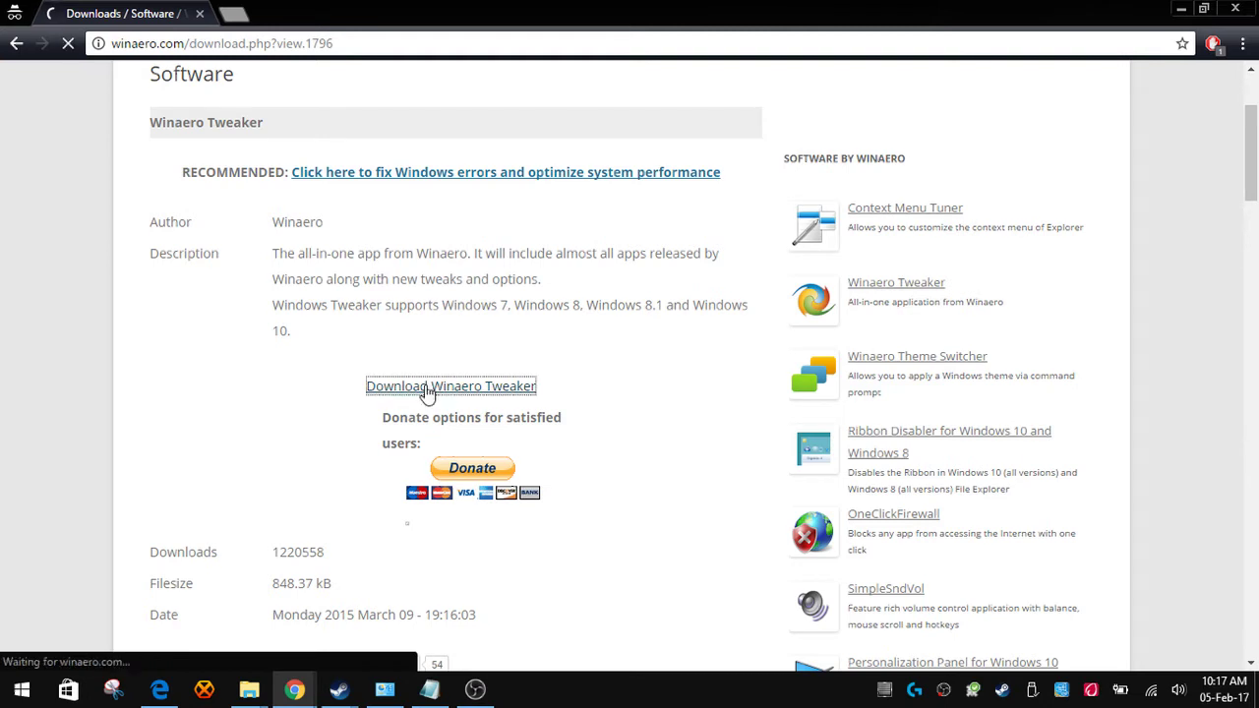
click(476, 416)
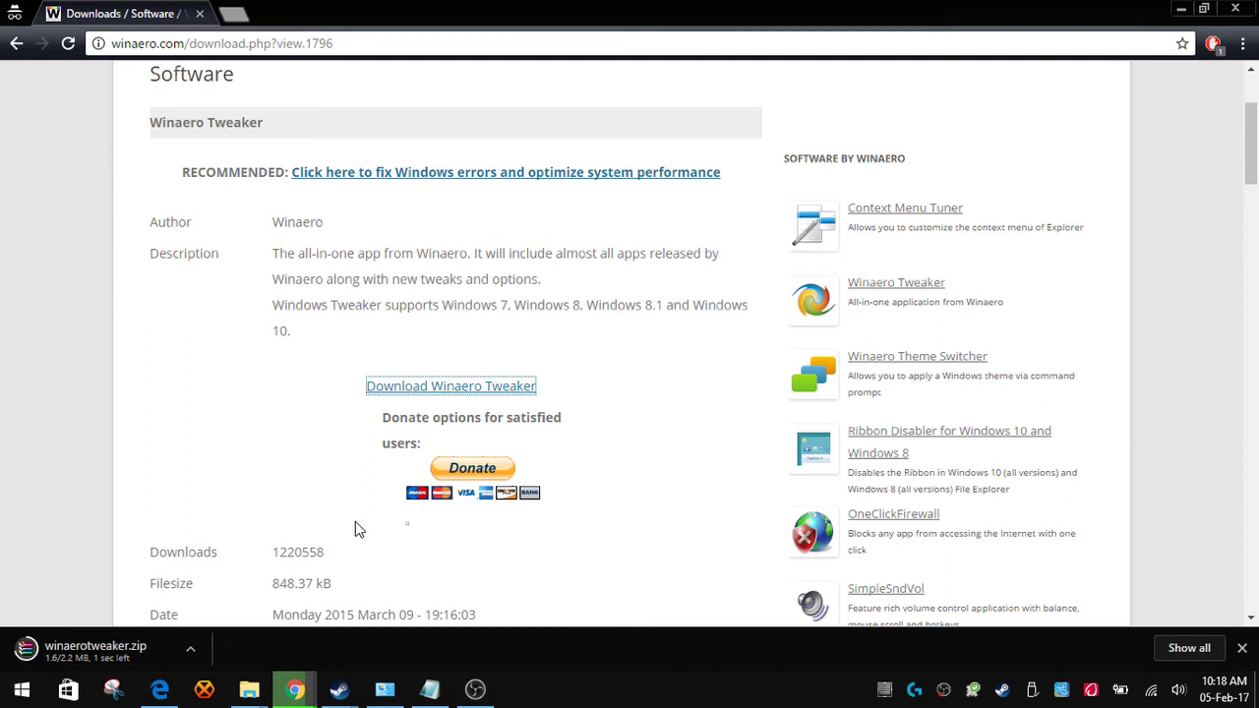
Step: Show the downloaded winaerotweaker.zip in its Desktop folder and minimize Chrome
click(190, 649)
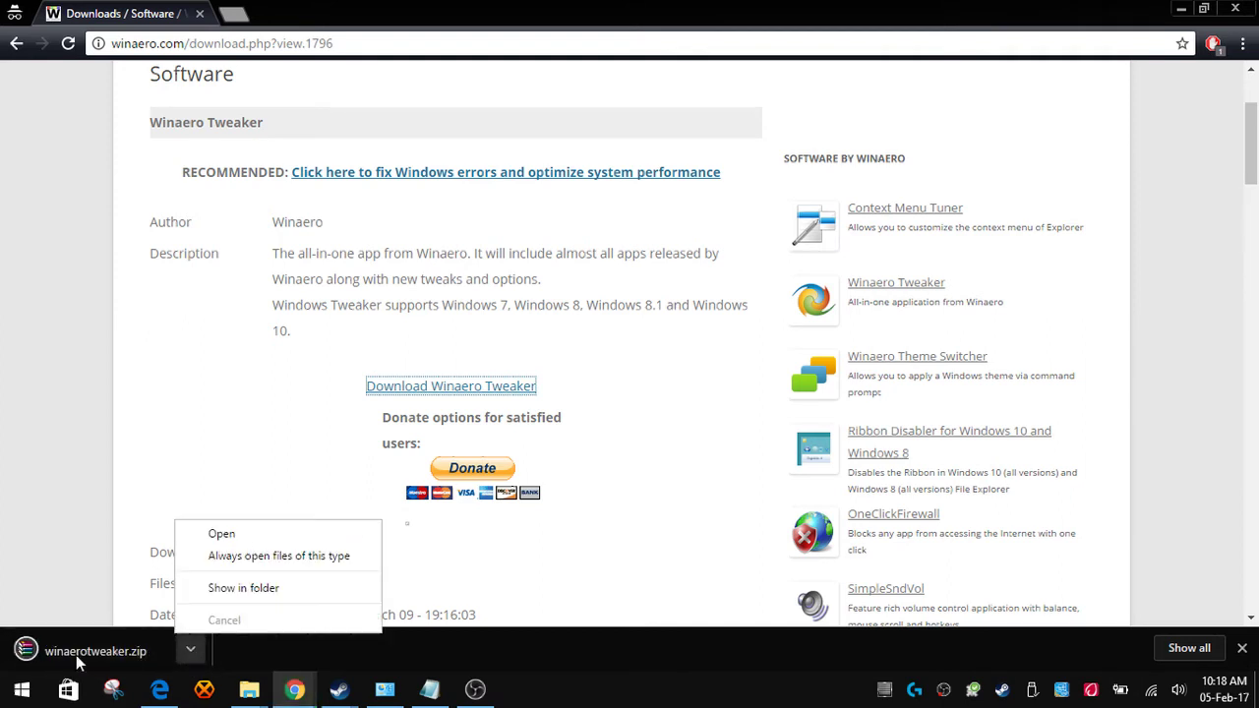
click(243, 588)
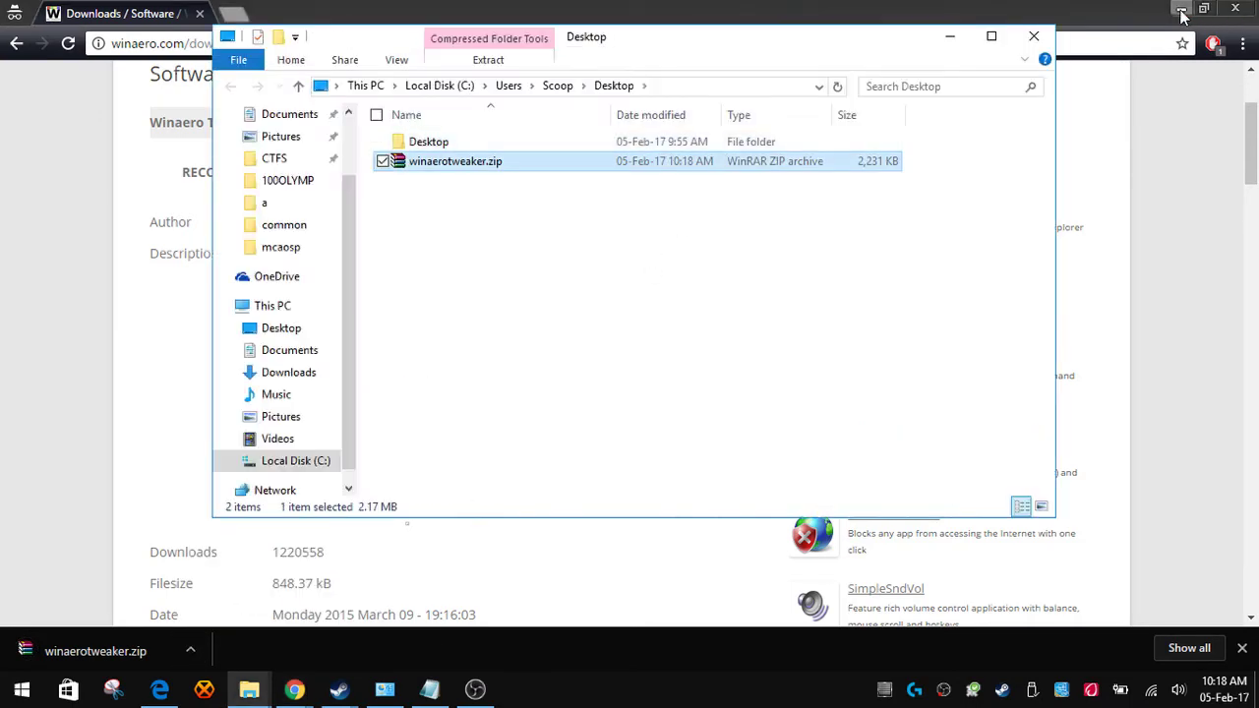
click(1181, 10)
Step: Extract the zip to a winaerotweaker folder and open that folder
right_click(466, 169)
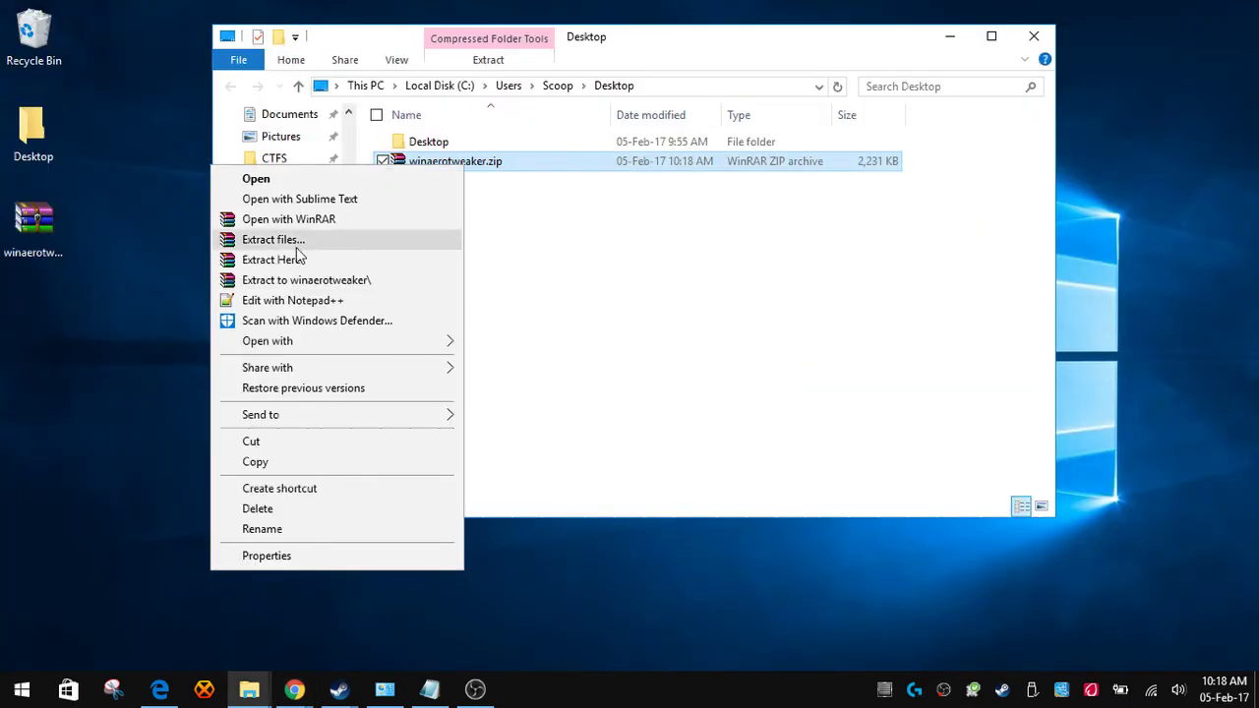
click(300, 282)
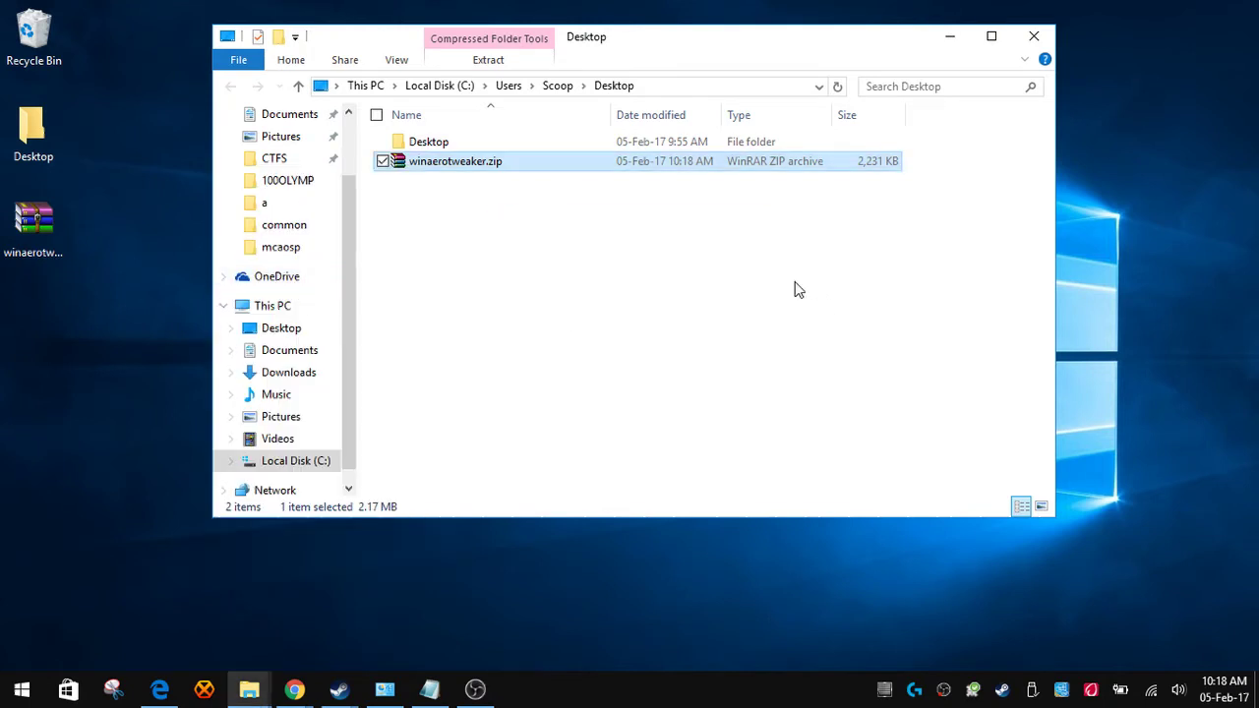
double_click(479, 163)
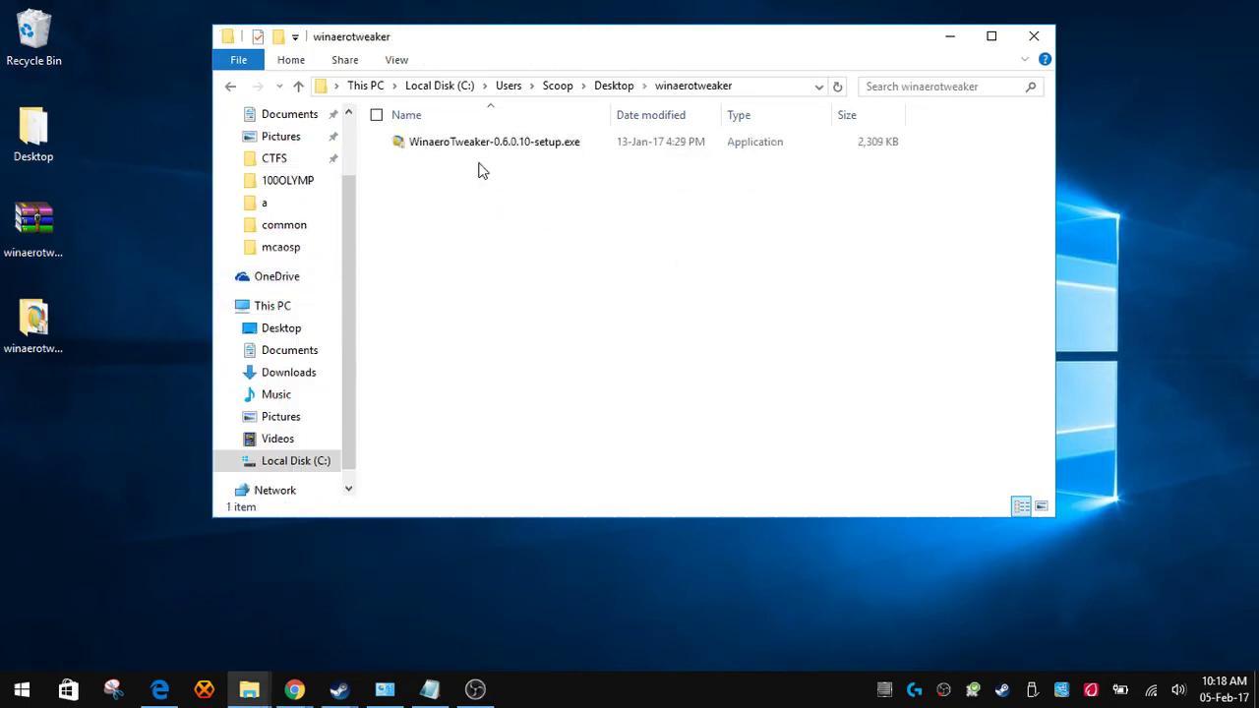
Step: Run WinaeroTweaker-0.6.0.10-setup.exe, keep Portable mode, and accept the licence agreement
double_click(479, 146)
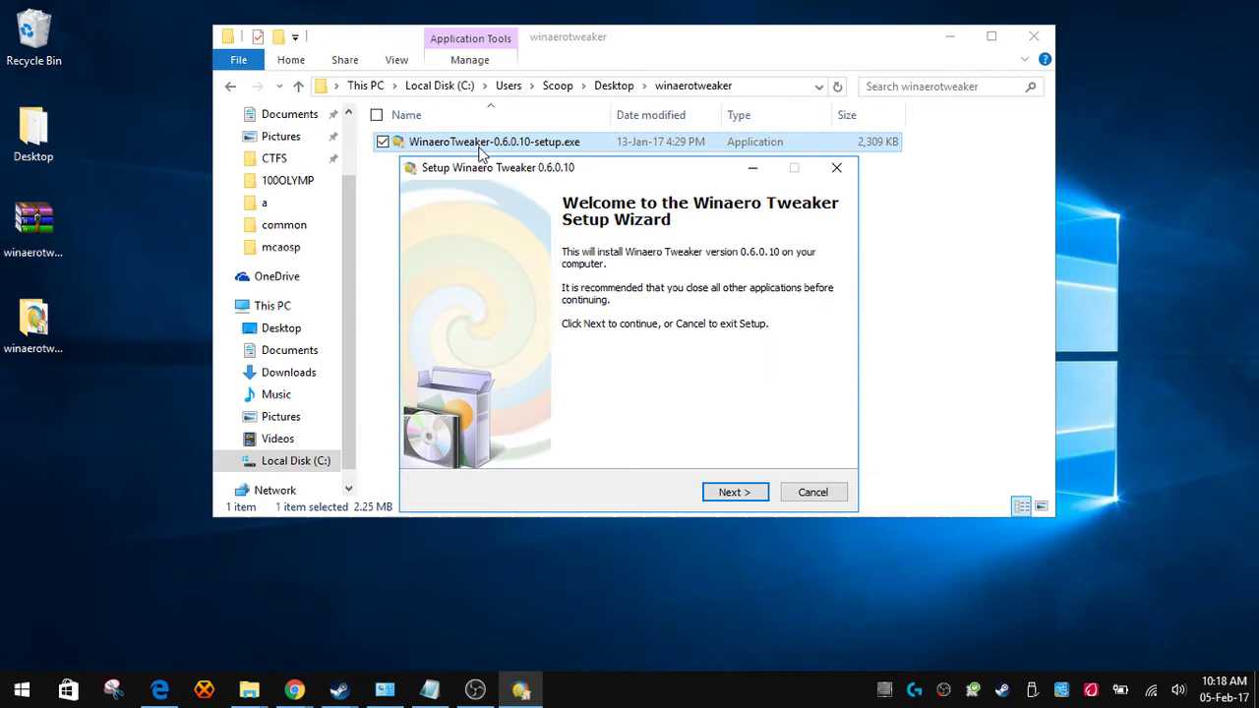
click(729, 494)
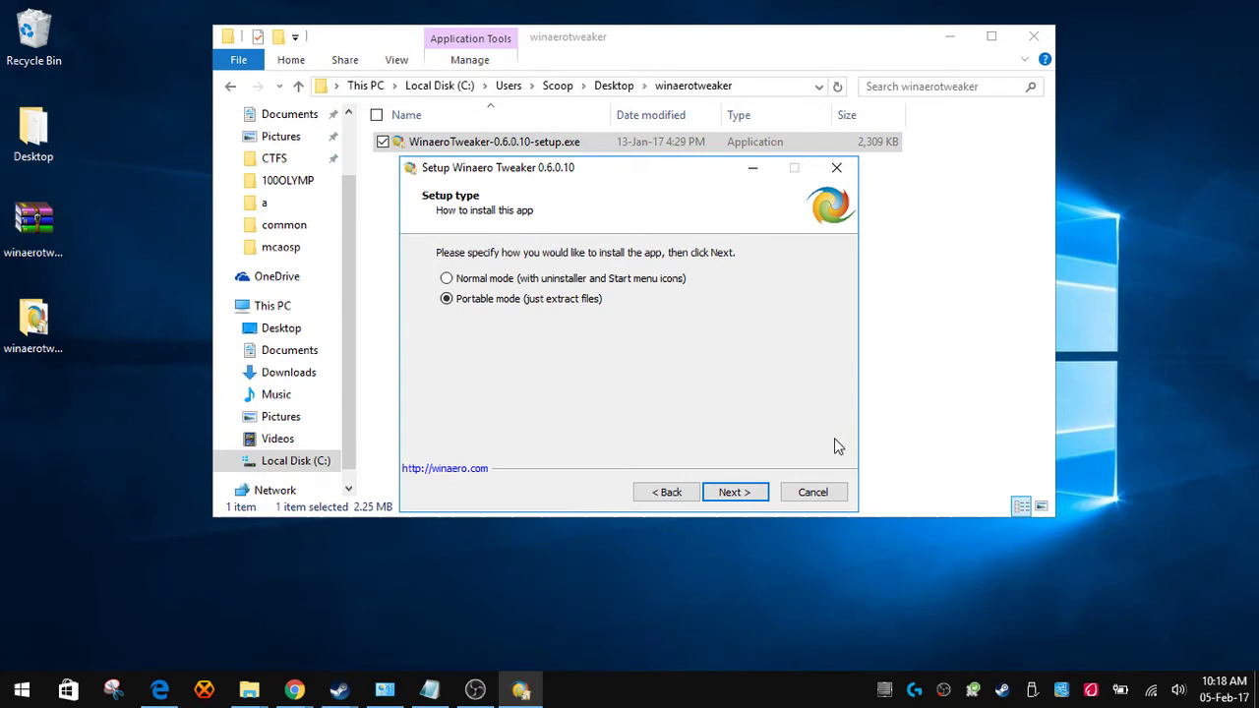
click(718, 498)
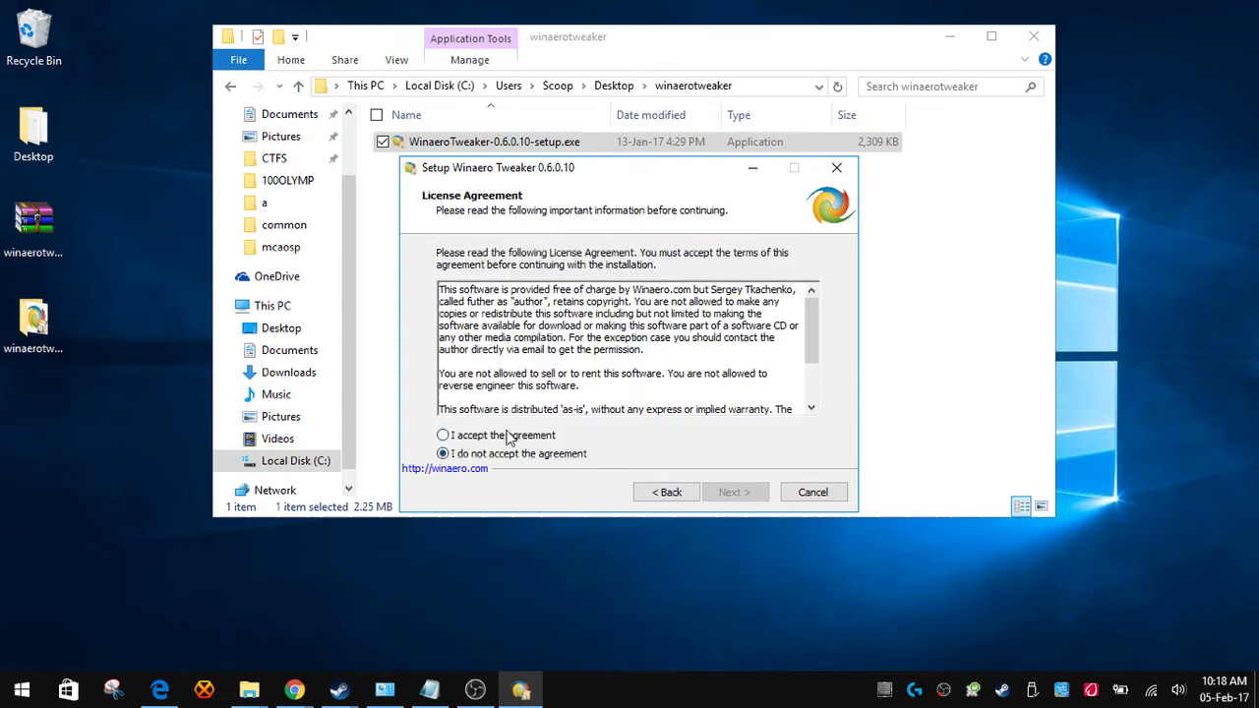
click(443, 435)
click(728, 493)
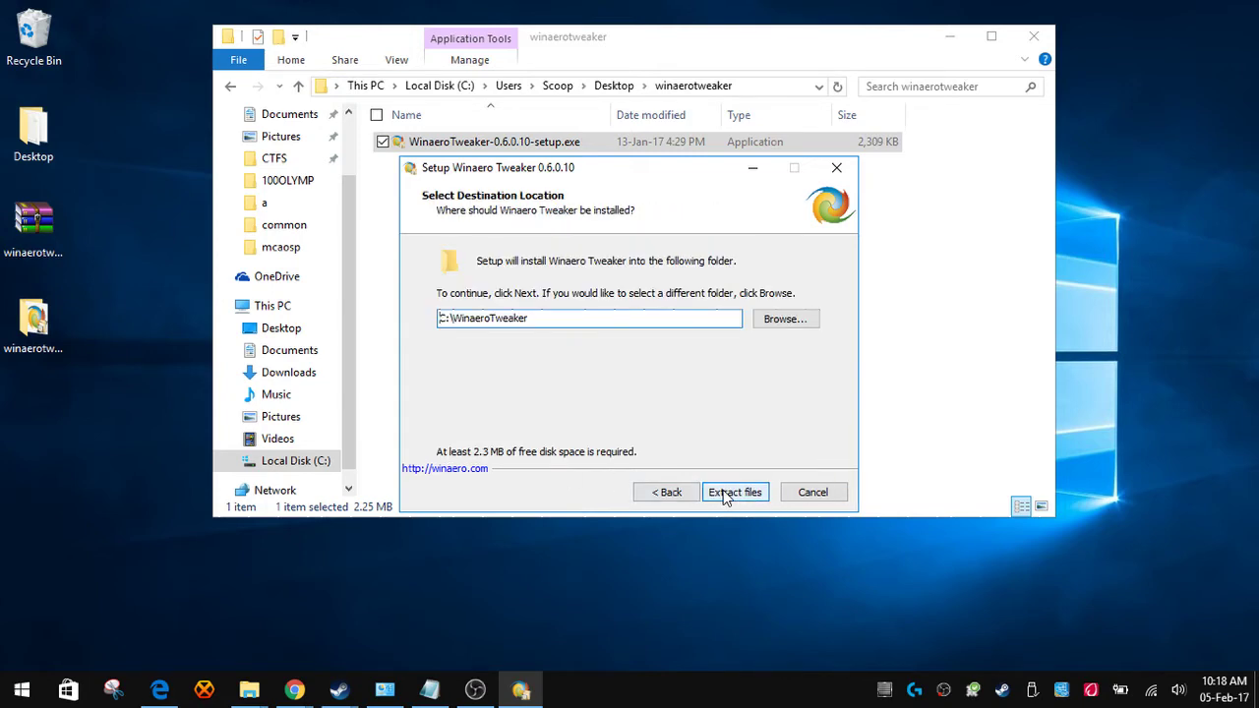
Step: Keep C:\WinaeroTweaker as the destination and extract the files
double_click(596, 316)
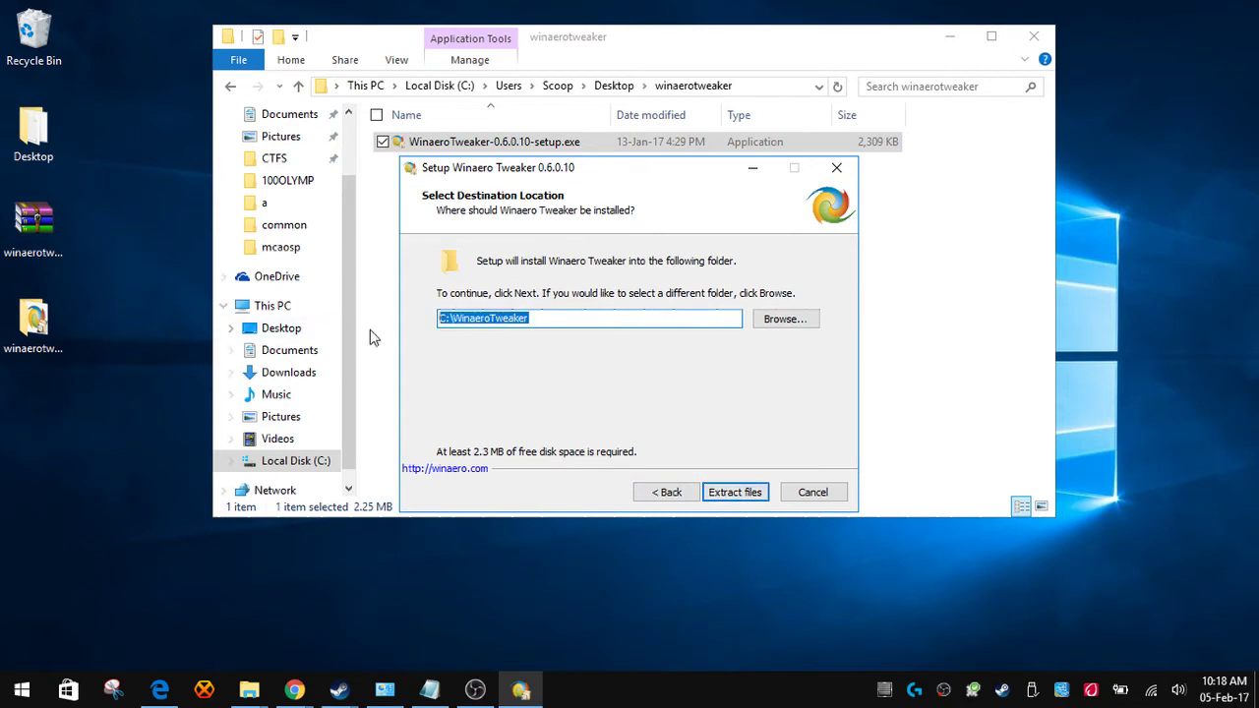
click(562, 314)
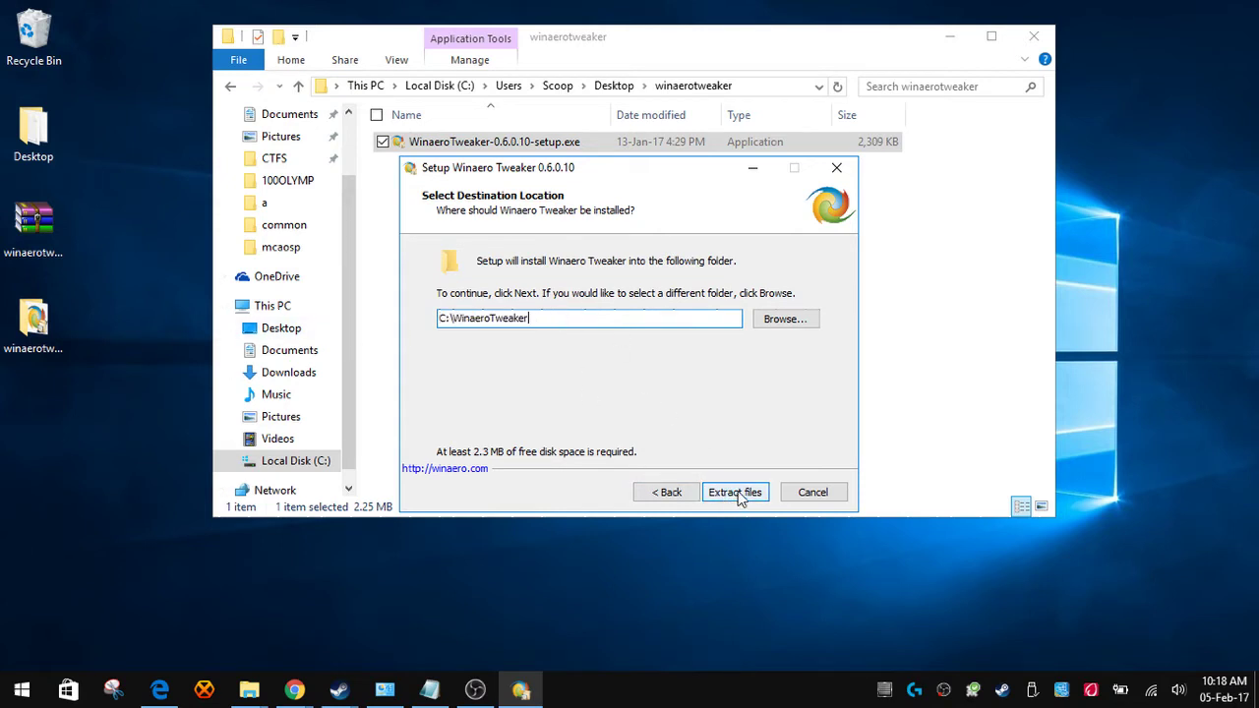
drag(447, 319, 576, 315)
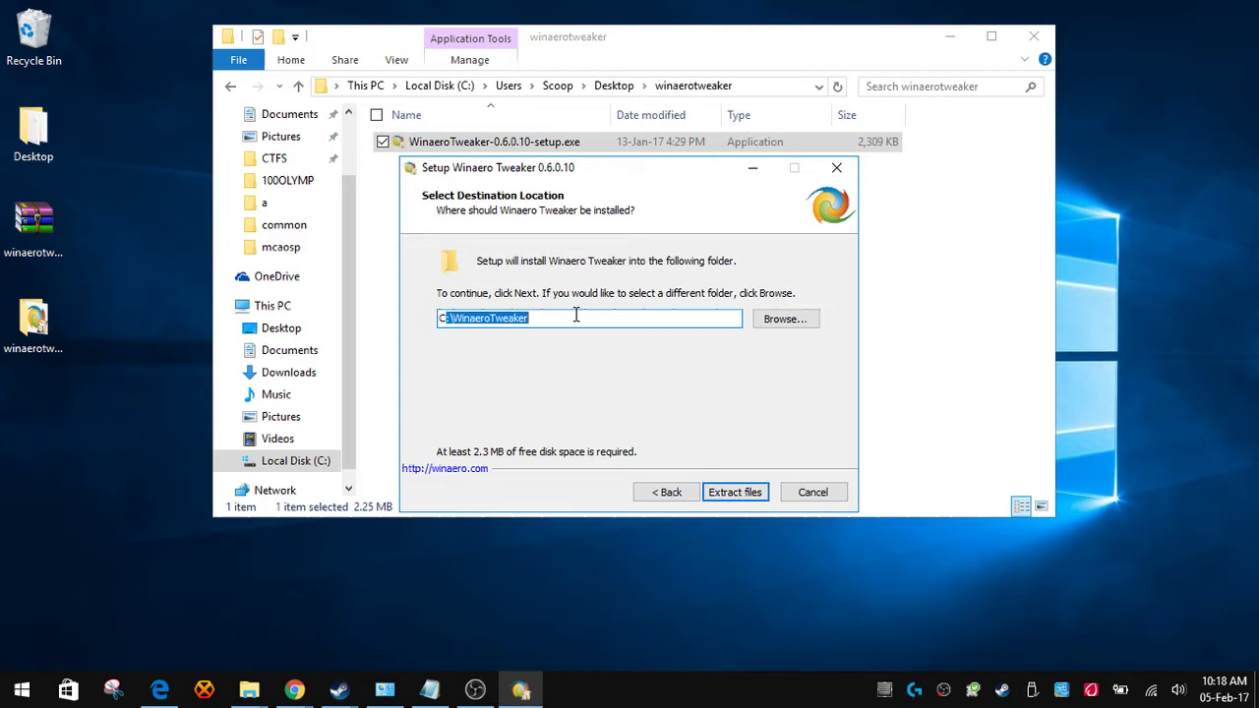
click(577, 315)
click(736, 492)
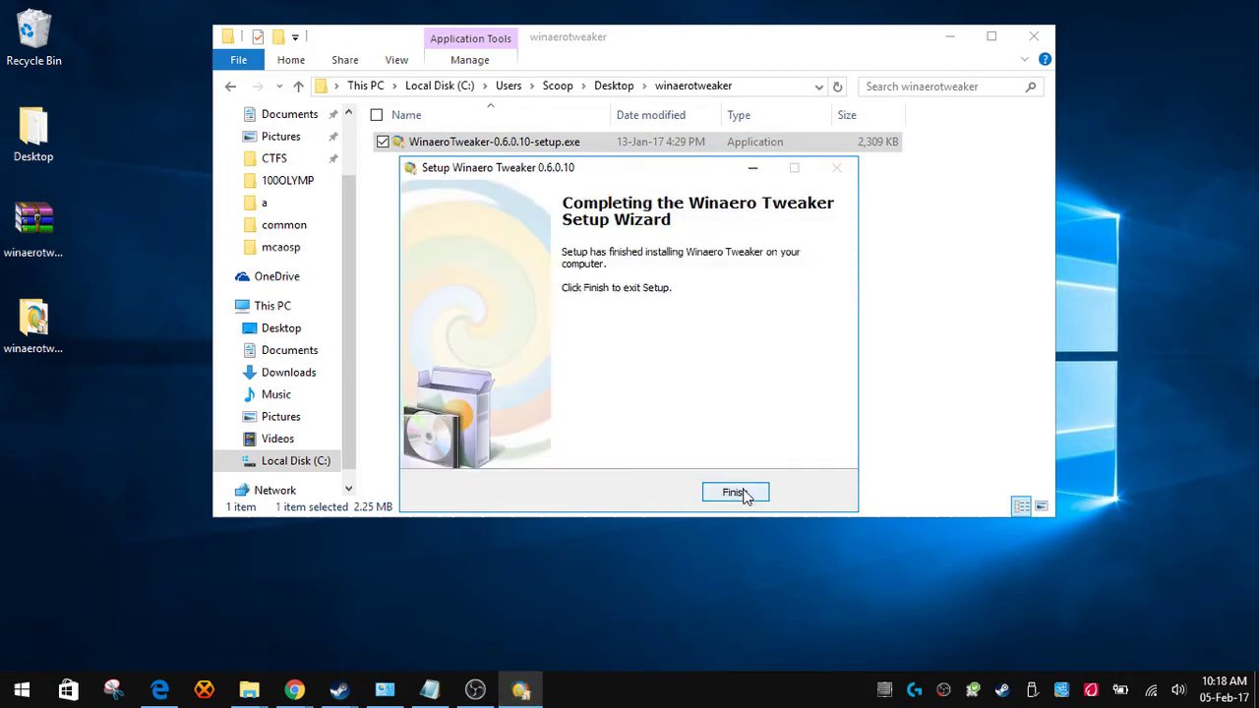
Step: Close the finished setup wizard and open the C:\WinaeroTweaker folder
click(736, 492)
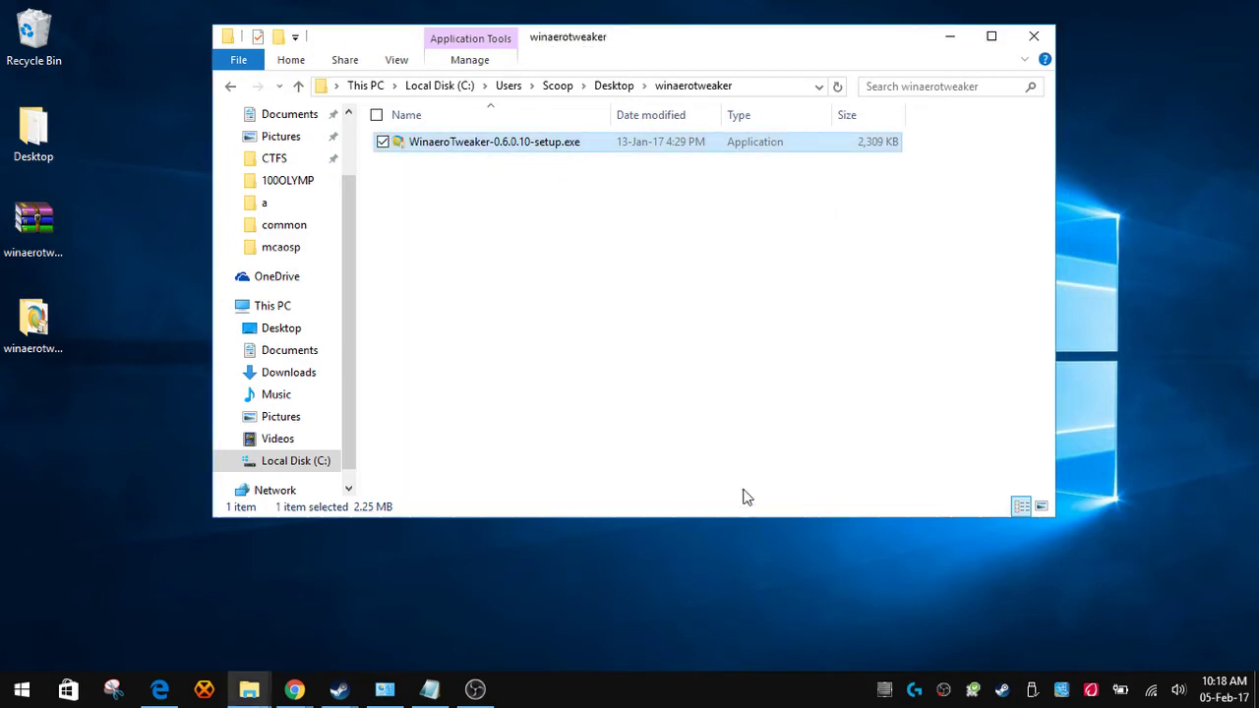
click(296, 464)
scroll(413, 423, down, 1)
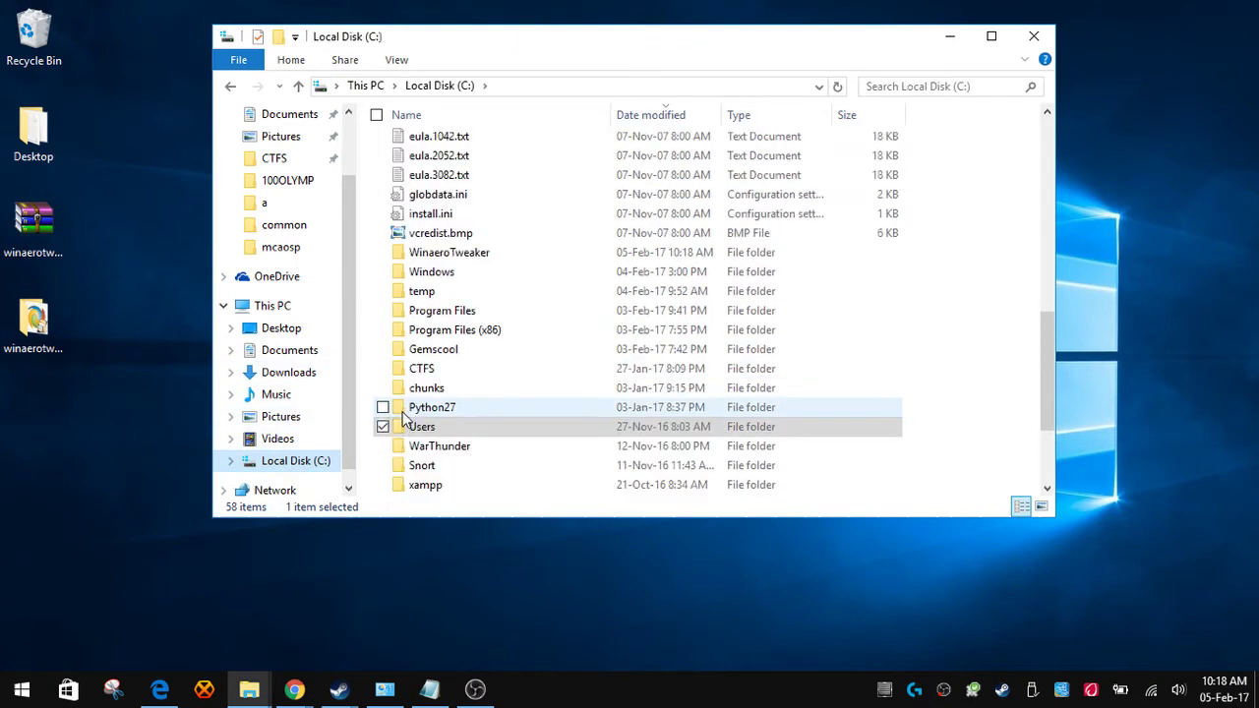
double_click(439, 254)
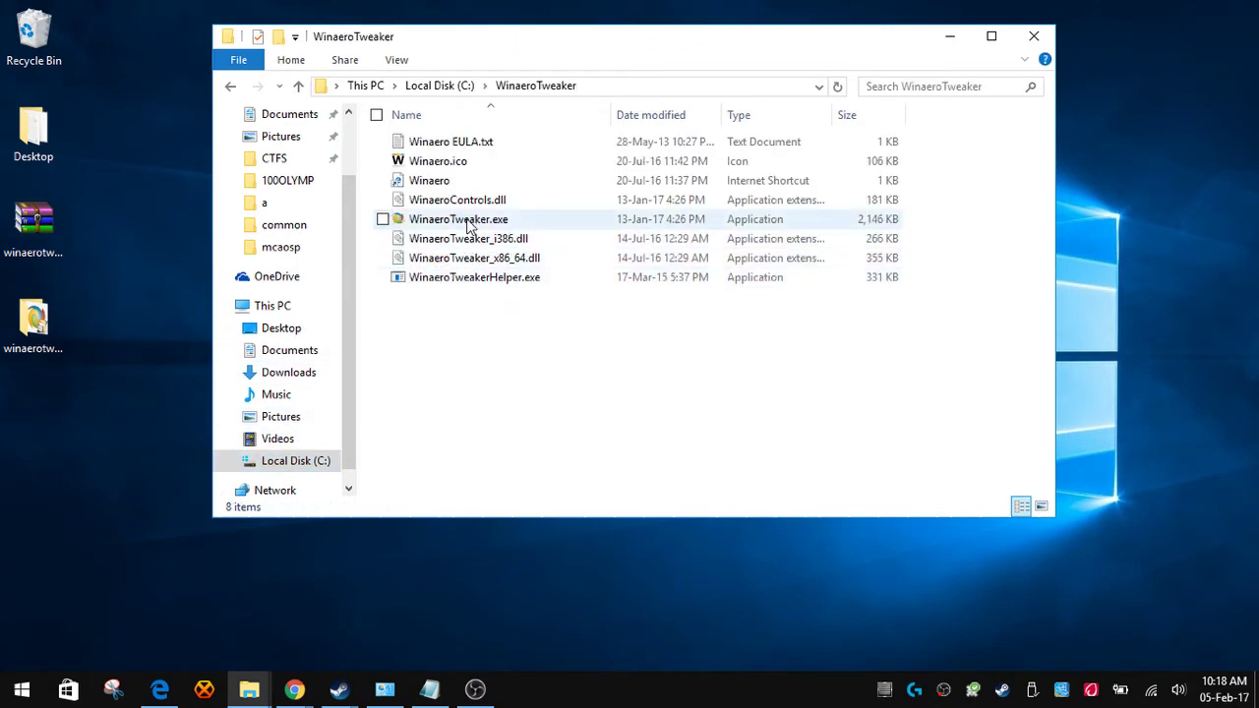
Step: Send WinaeroTweaker.exe to the Desktop as a shortcut, then run it
double_click(466, 220)
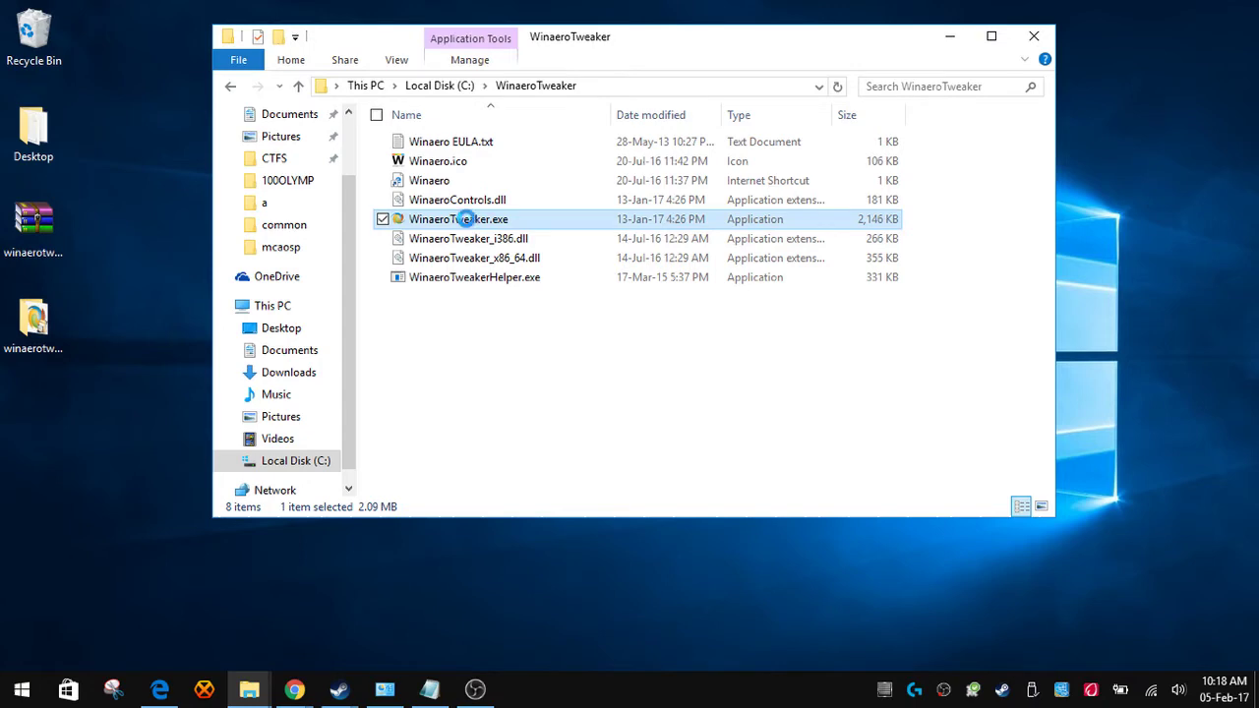
right_click(466, 219)
mouse_move(332, 519)
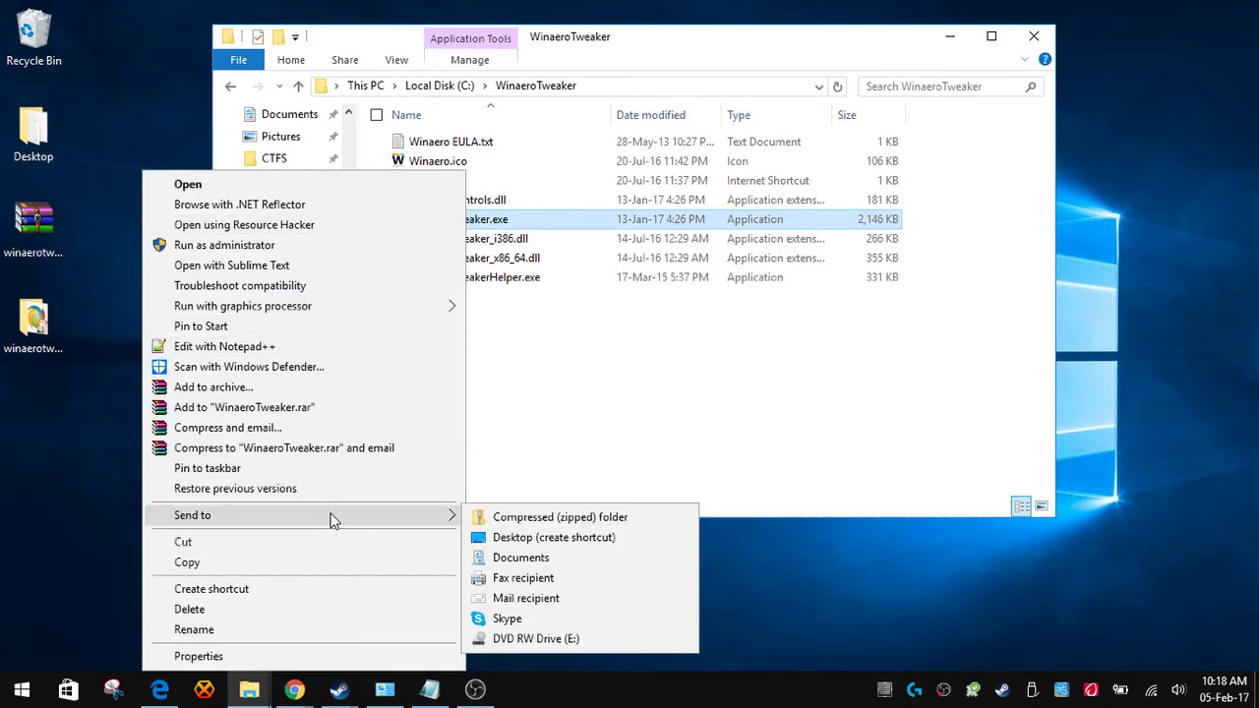
click(531, 537)
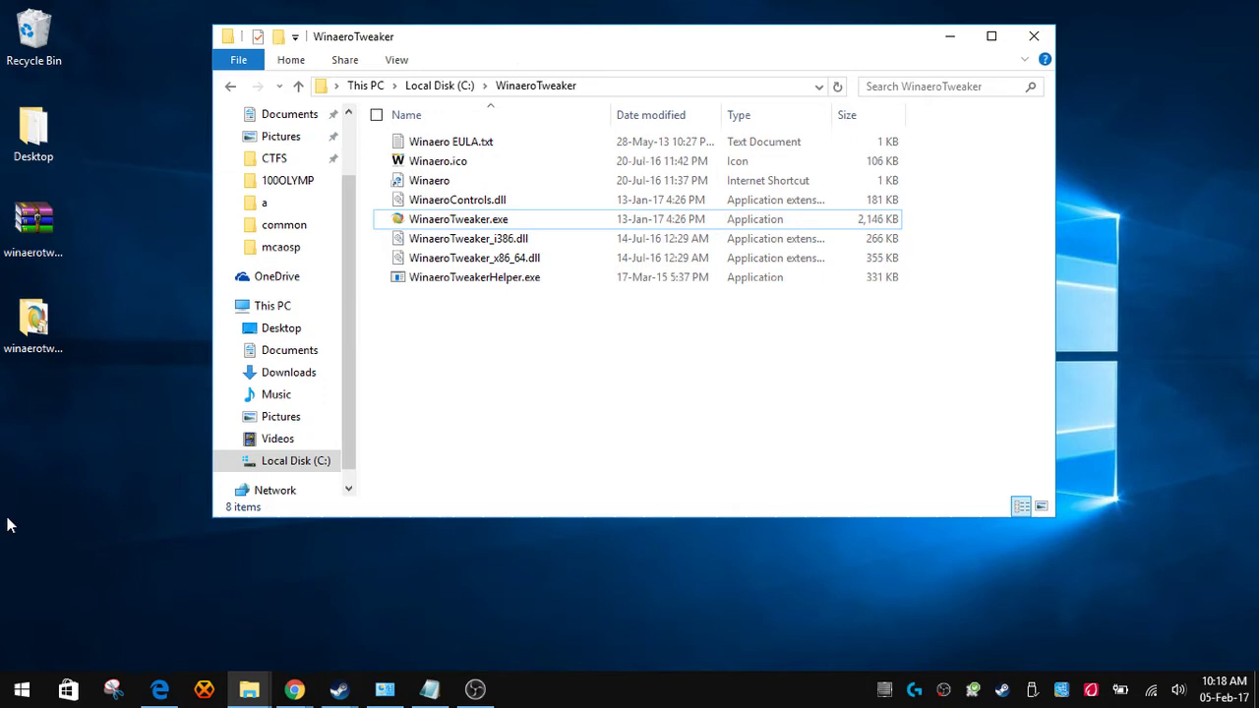
double_click(485, 226)
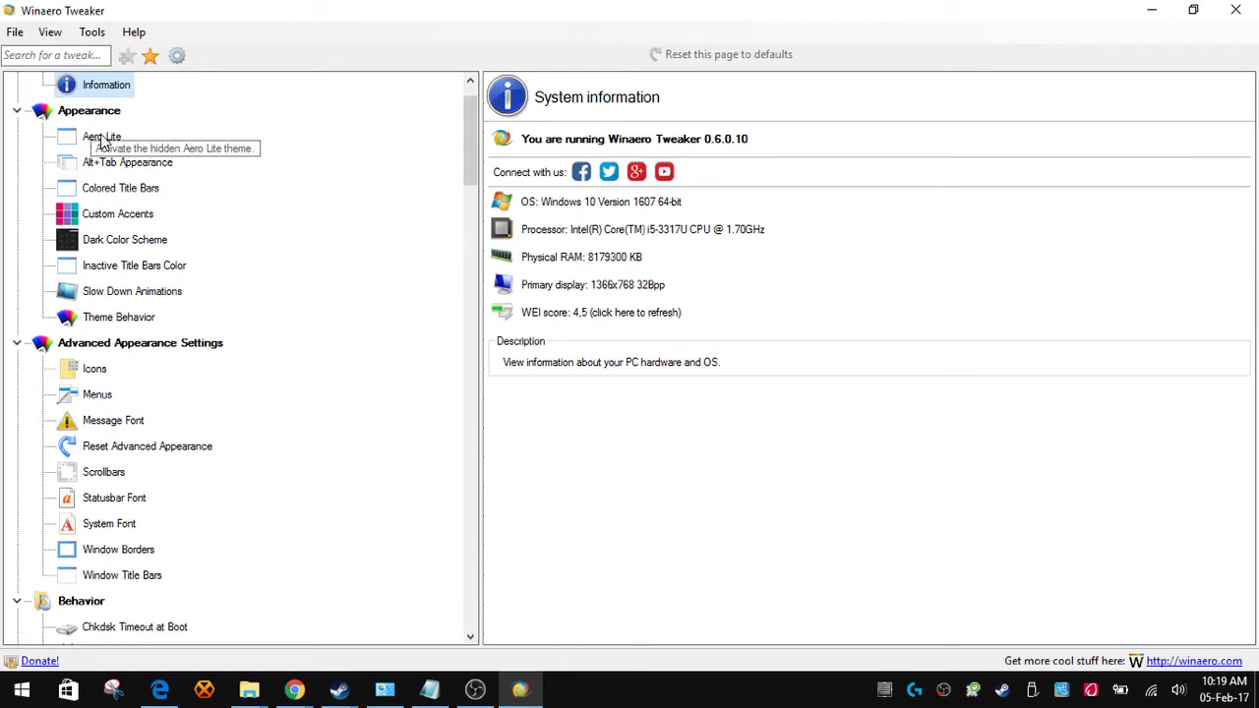
Step: On the Appearance > Aero Lite page, choose 'Enable Aero Lite (default)'
click(98, 137)
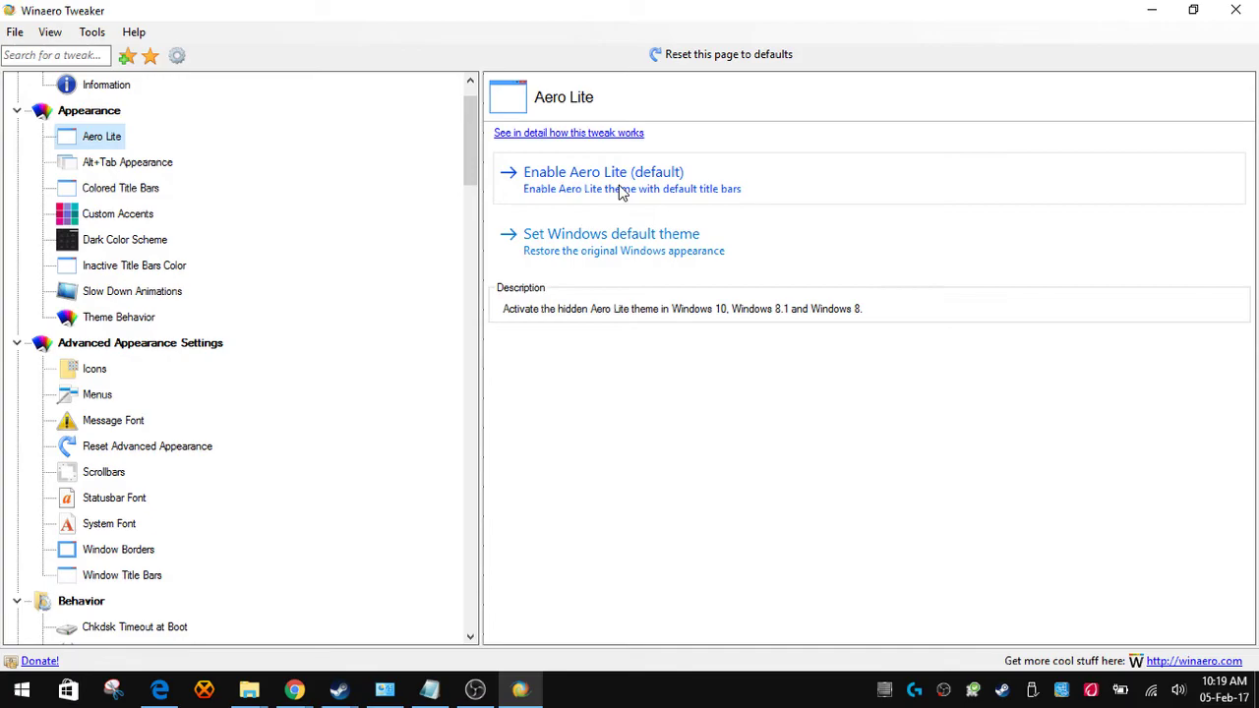
click(620, 187)
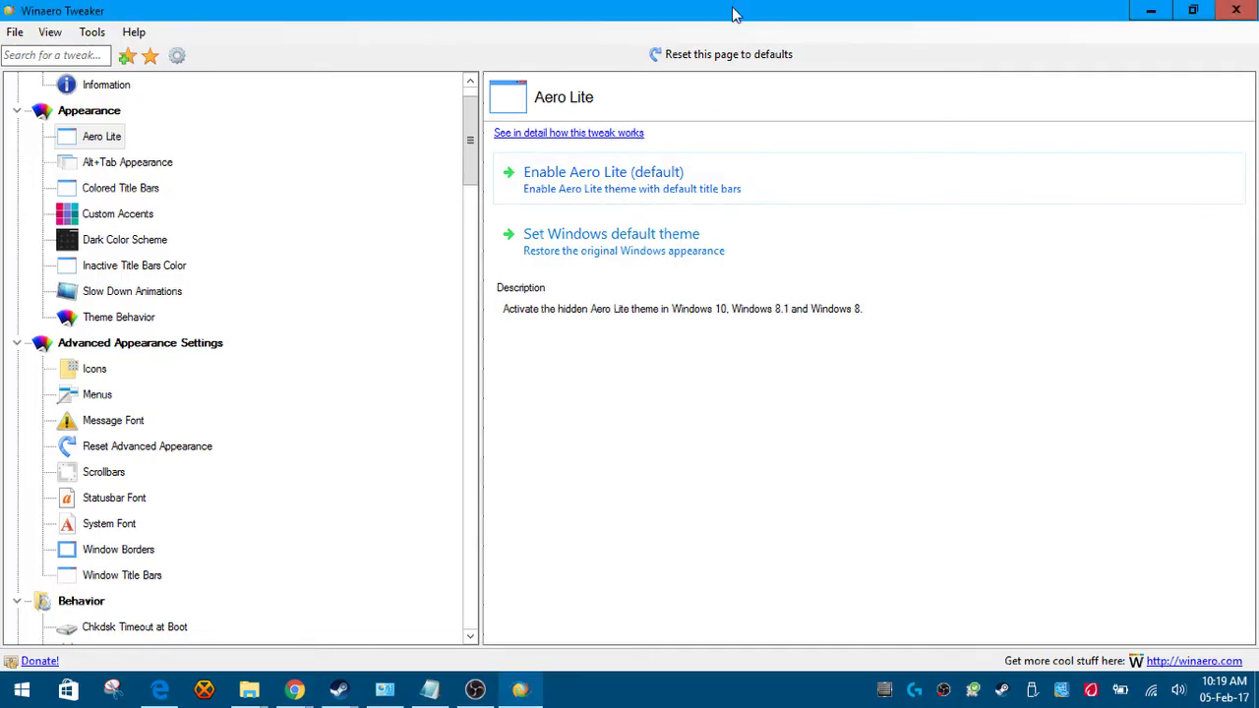
Step: Restore Winaero Tweaker from full screen and move it left and down
drag(733, 14, 1021, 87)
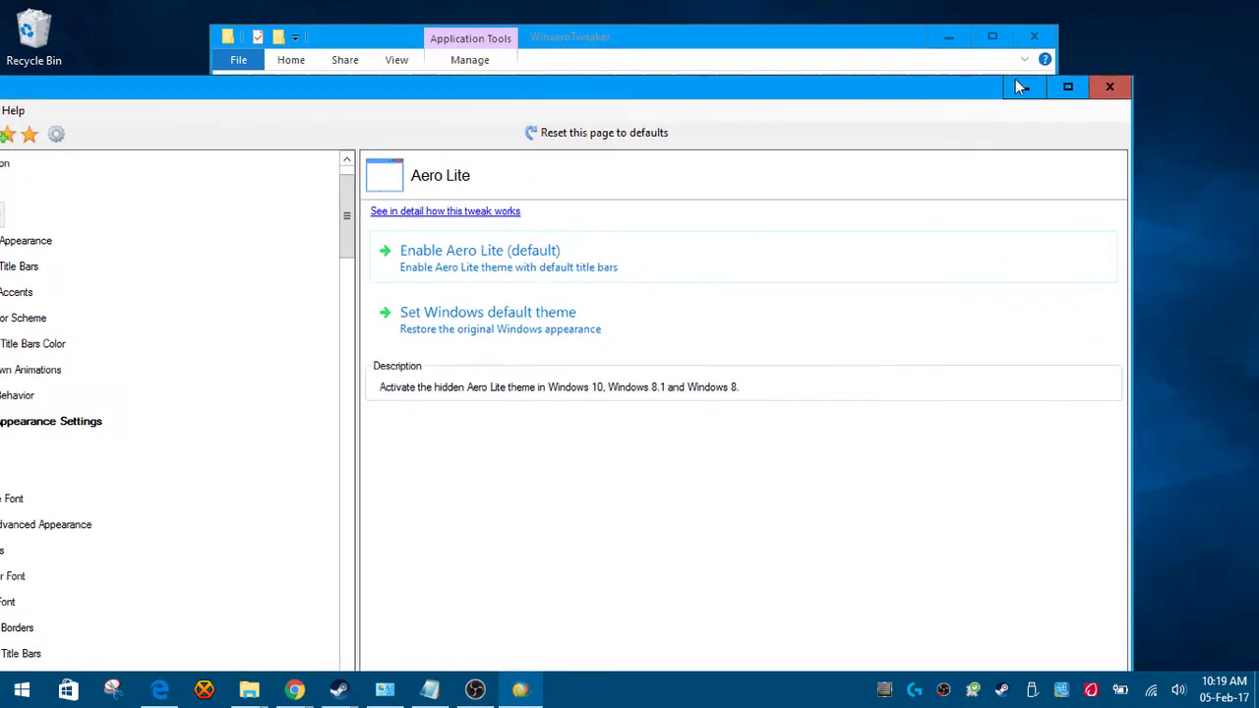
drag(852, 102, 747, 106)
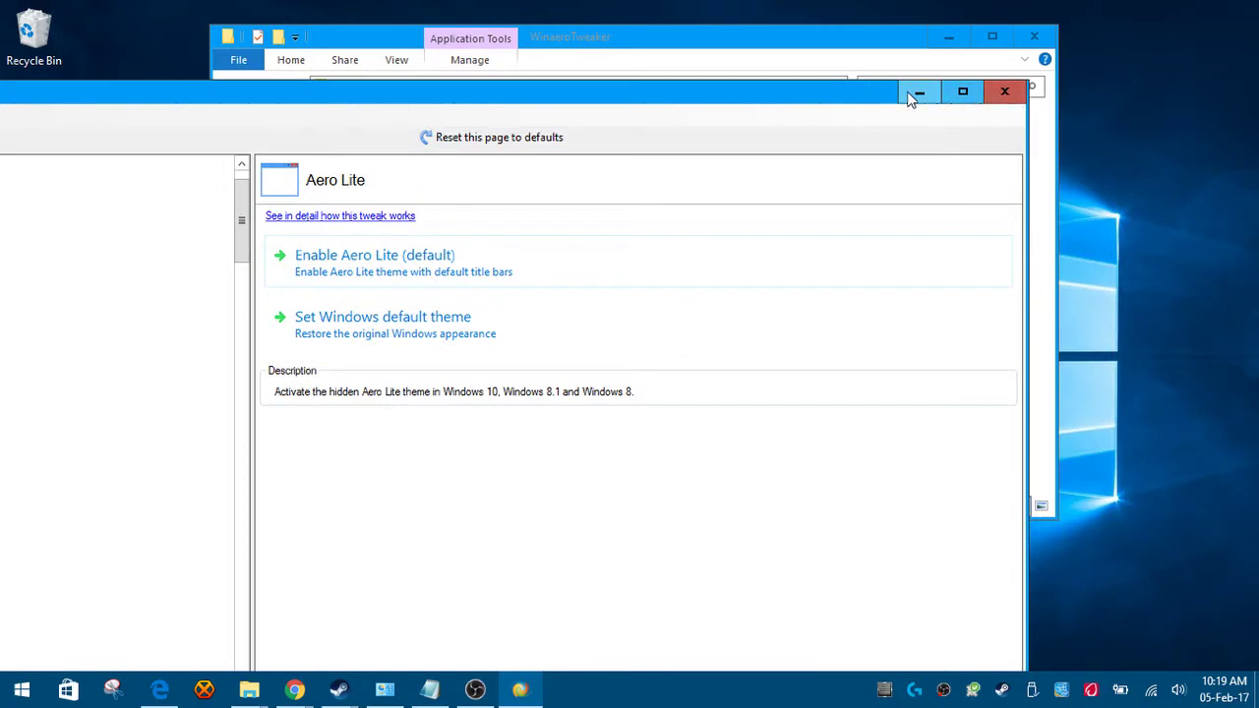
drag(895, 95, 831, 134)
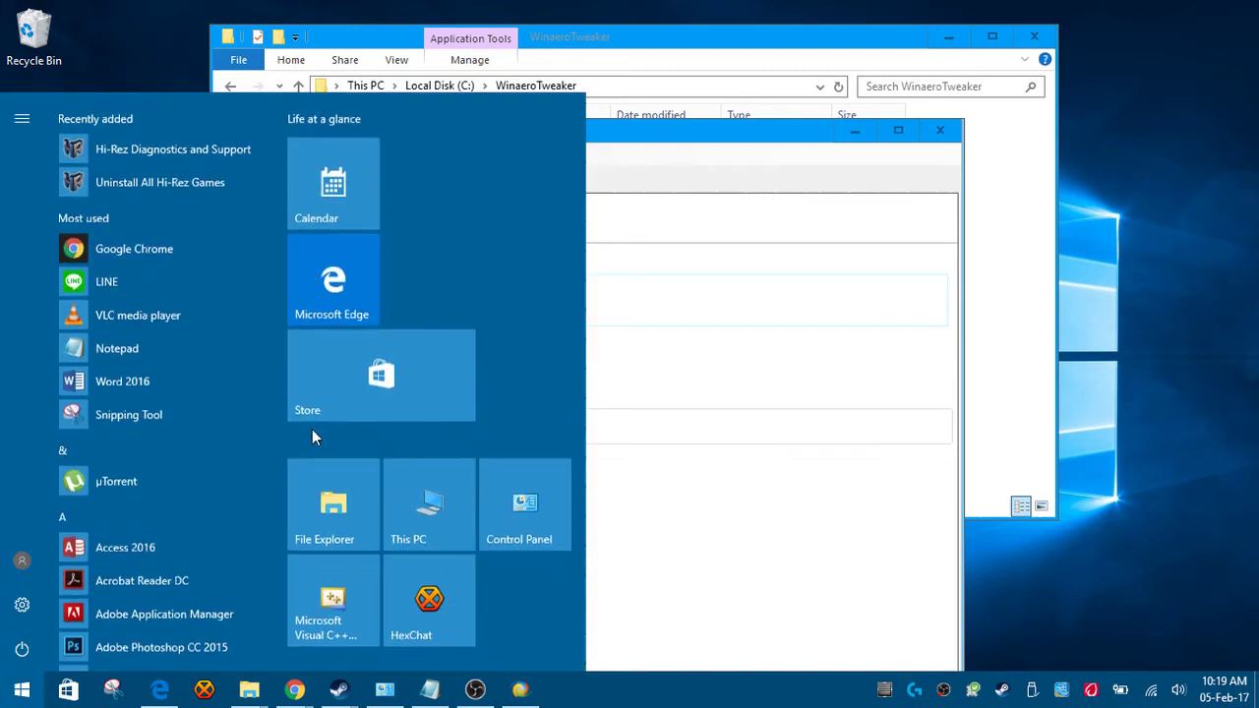
Step: View the Start menu in Aero Lite, then move the window back up and right
key(super)
key(super)
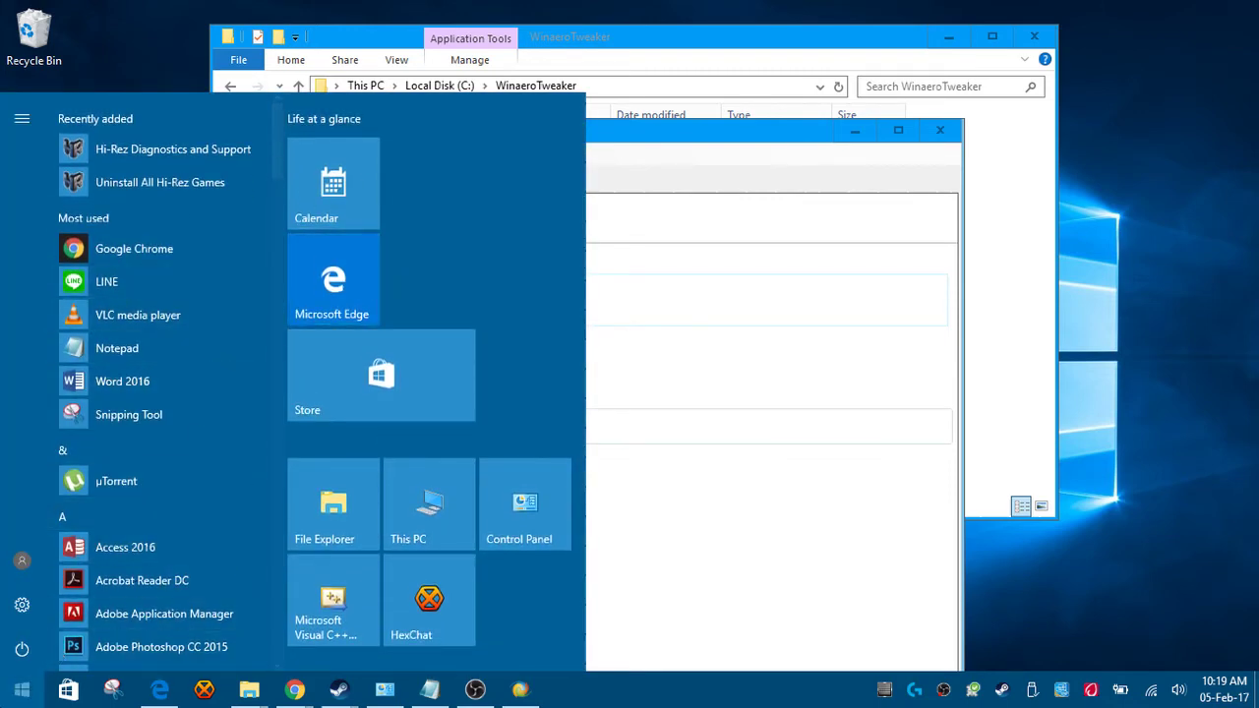
key(super)
key(super)
key(super)
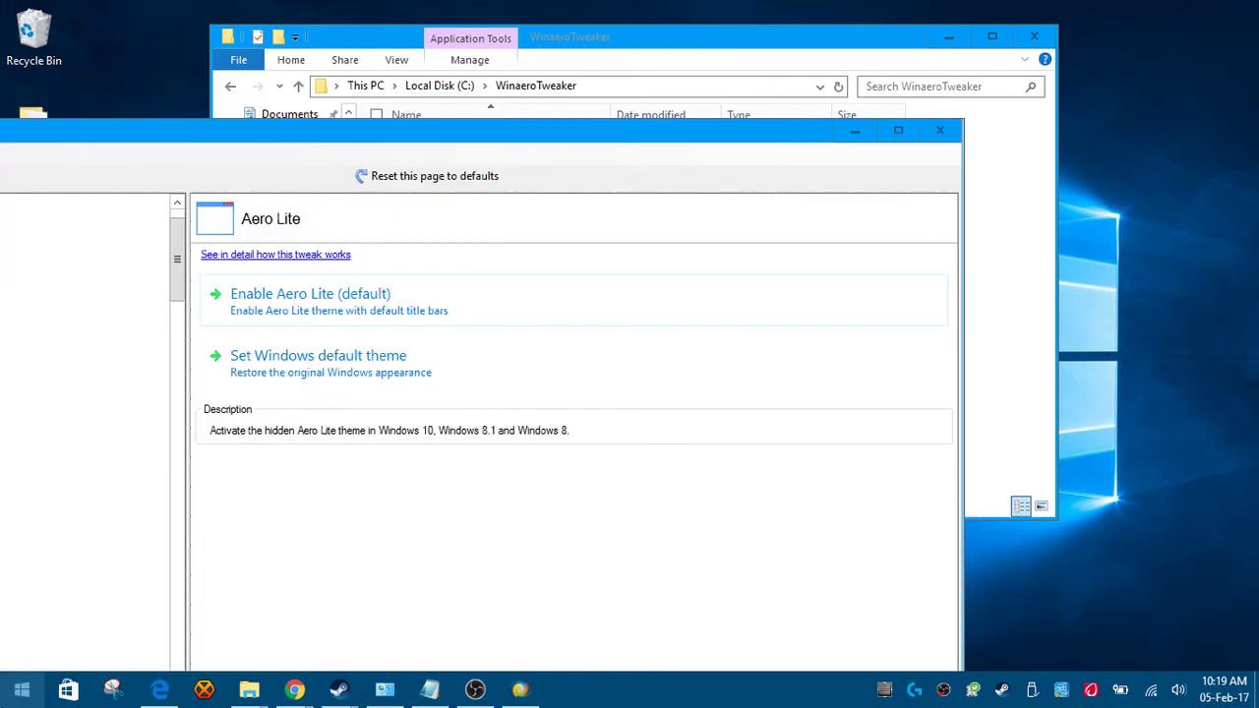
key(super)
key(super)
key(super)
key(super)
key(super)
key(super)
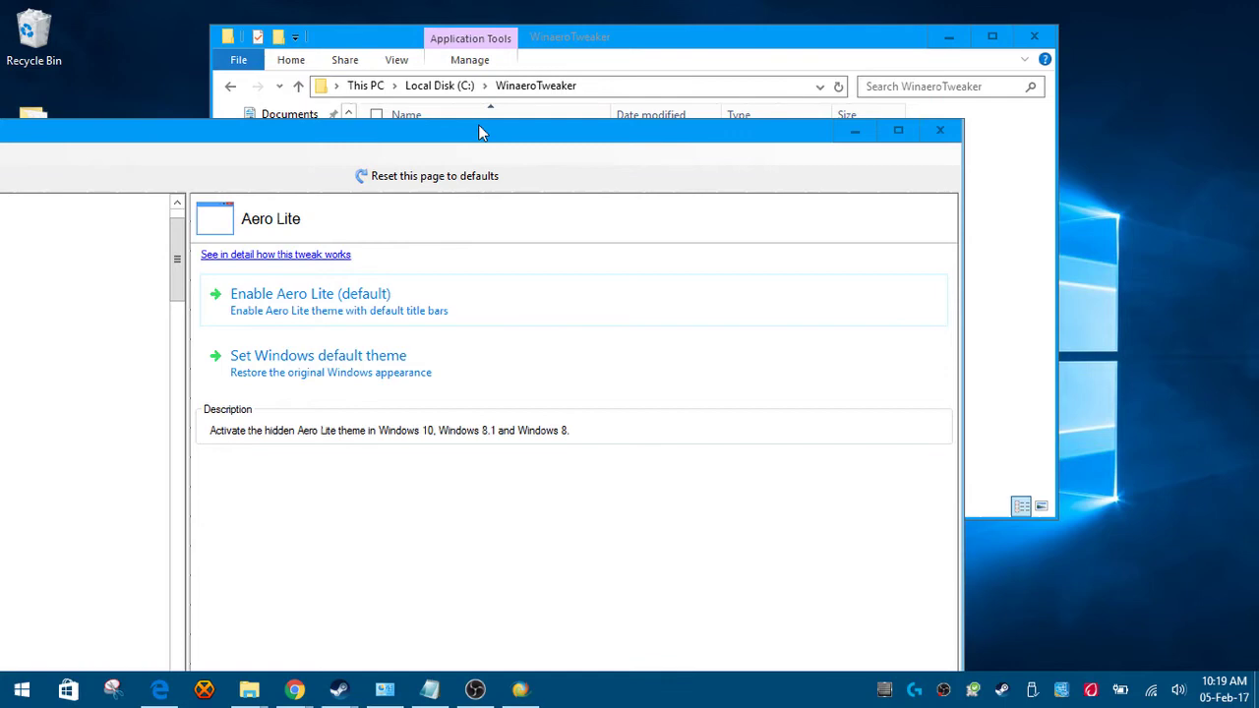
drag(478, 131, 836, 90)
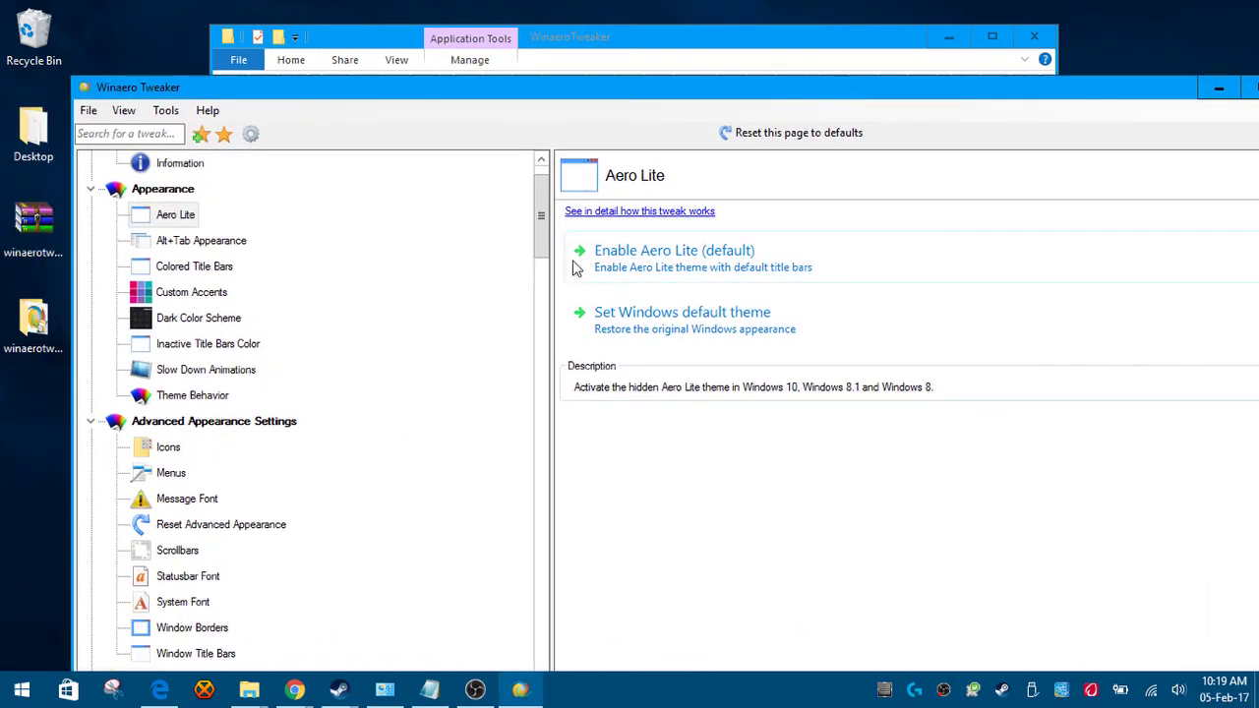
scroll(516, 388, up, 1)
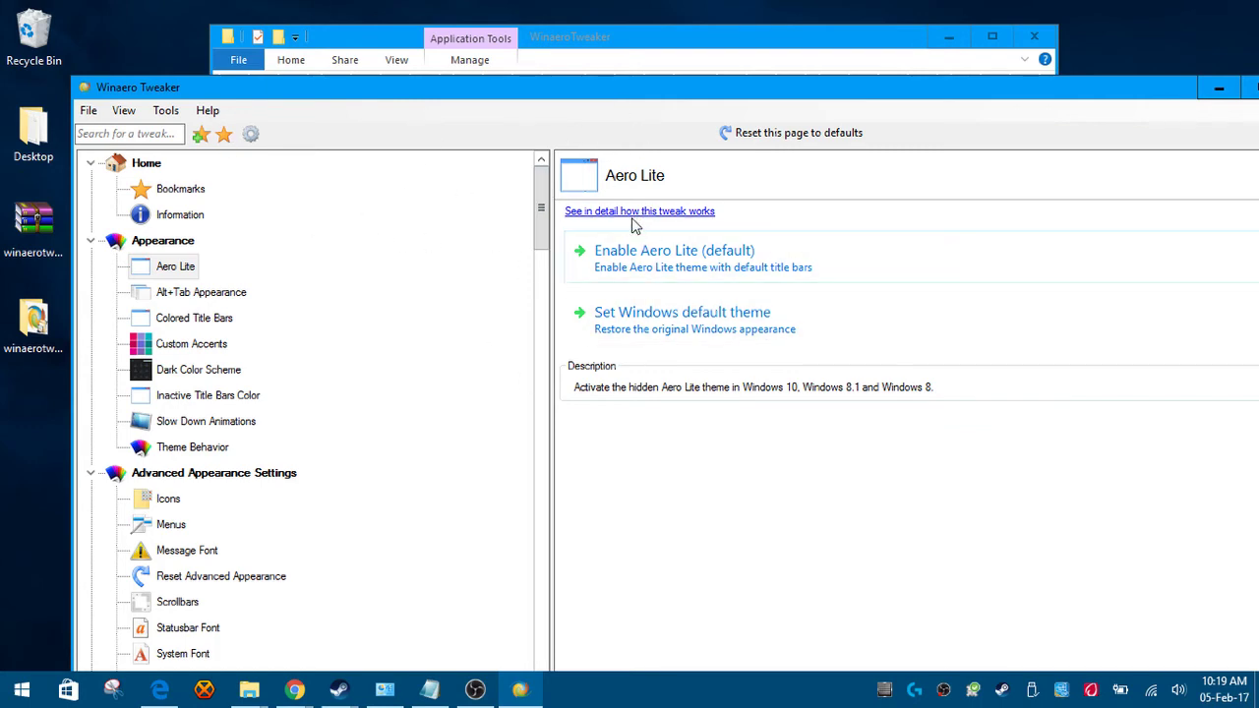
Step: Open 'See in detail how this tweak works' and read the Aero Lite article in Edge
click(706, 213)
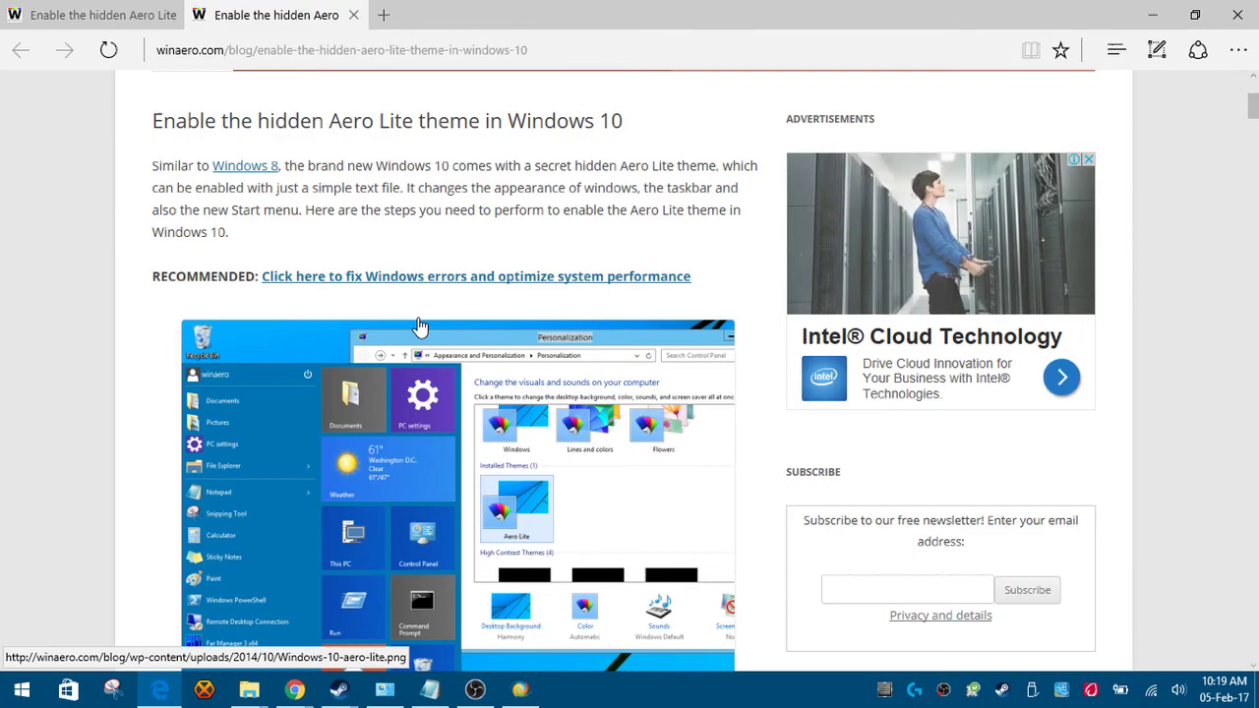
scroll(358, 193, down, 3)
scroll(390, 327, up, 3)
scroll(388, 324, up, 2)
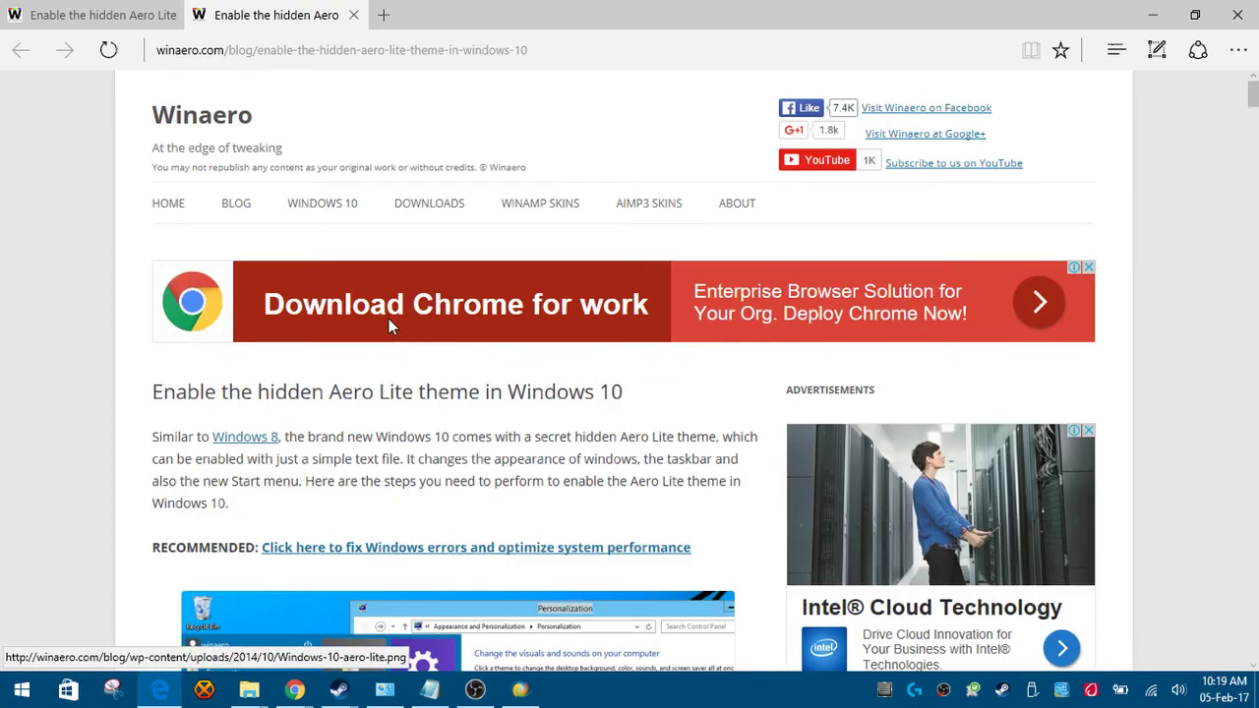
scroll(392, 332, down, 15)
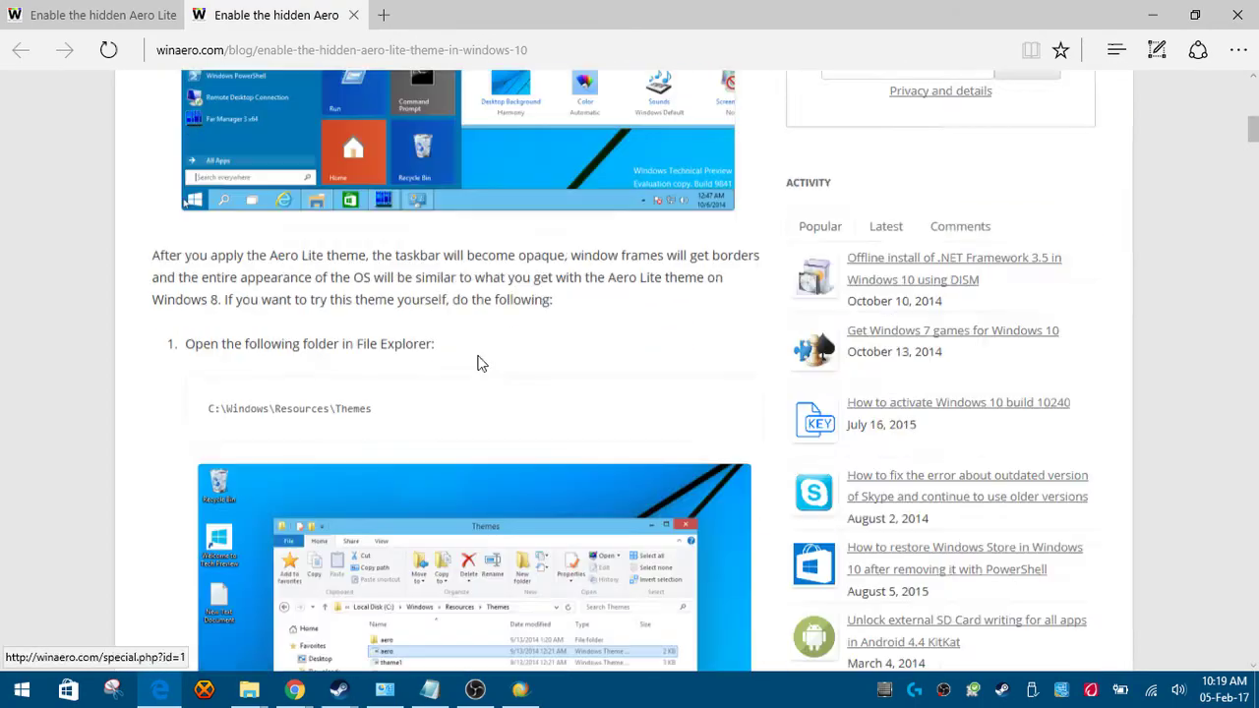
scroll(452, 349, down, 10)
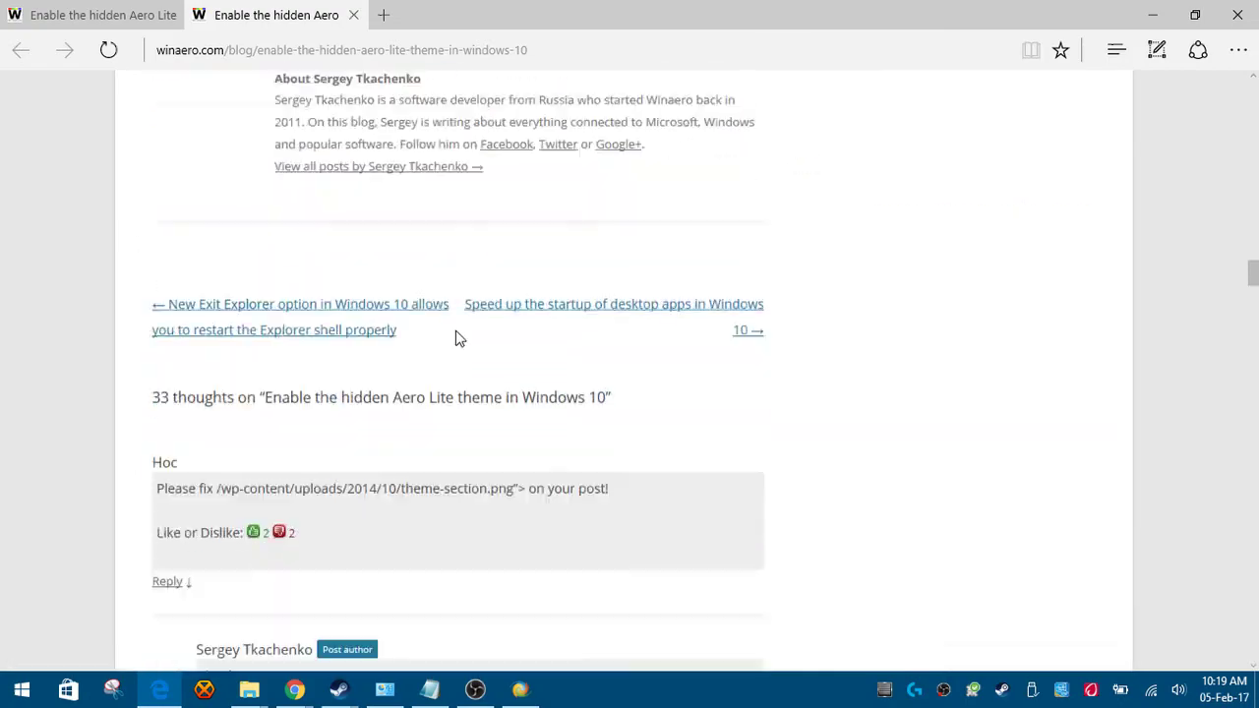
scroll(457, 341, up, 15)
scroll(458, 341, up, 20)
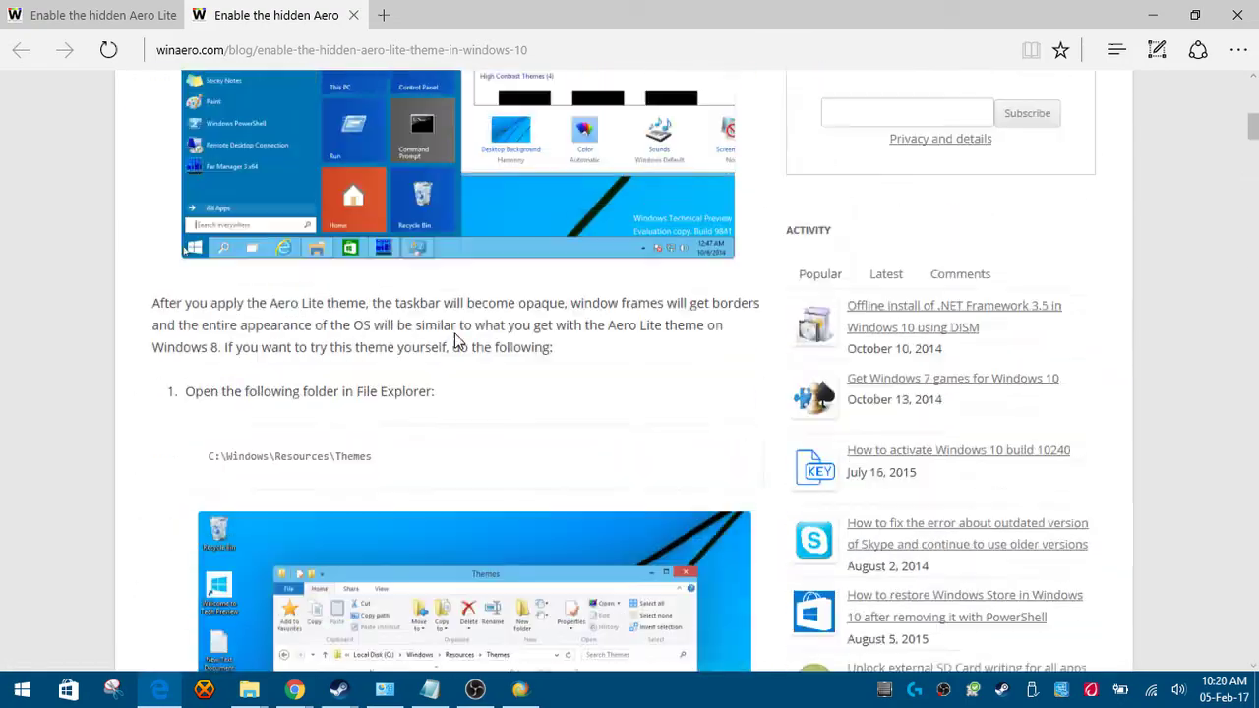
Step: Minimize Edge, move Winaero Tweaker up over Explorer, and browse the left tweak tree
click(1157, 9)
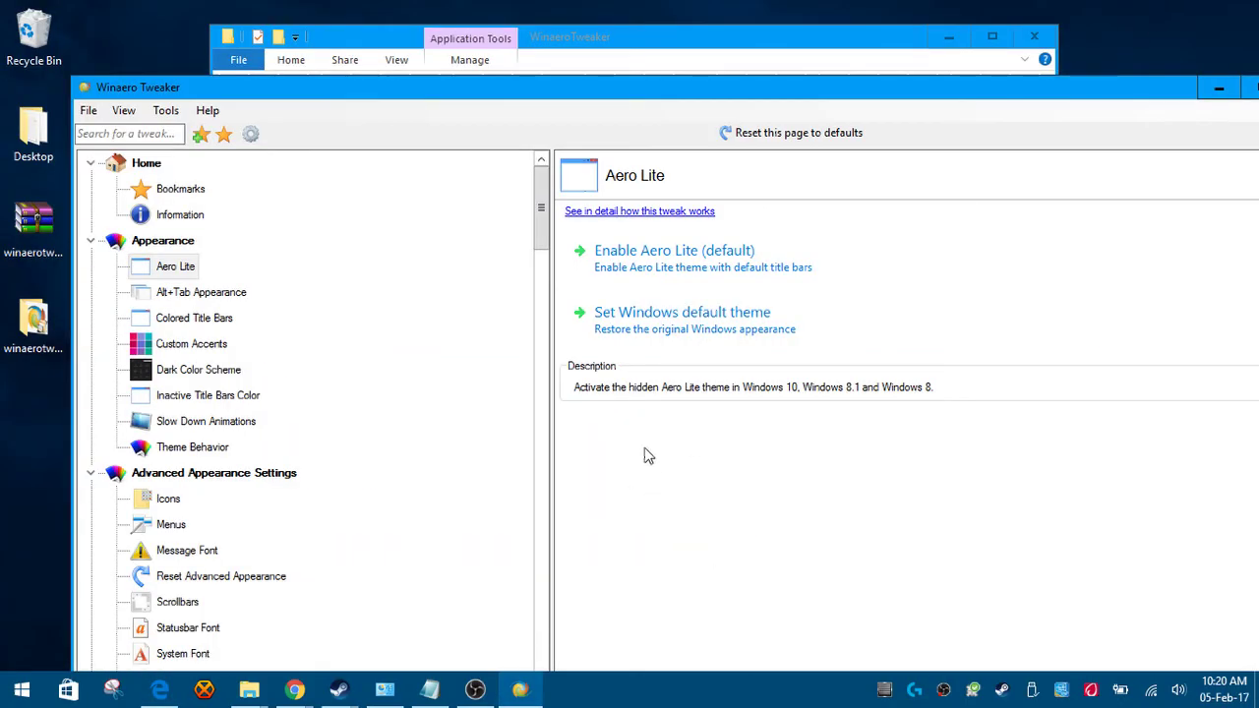
drag(240, 87, 318, 41)
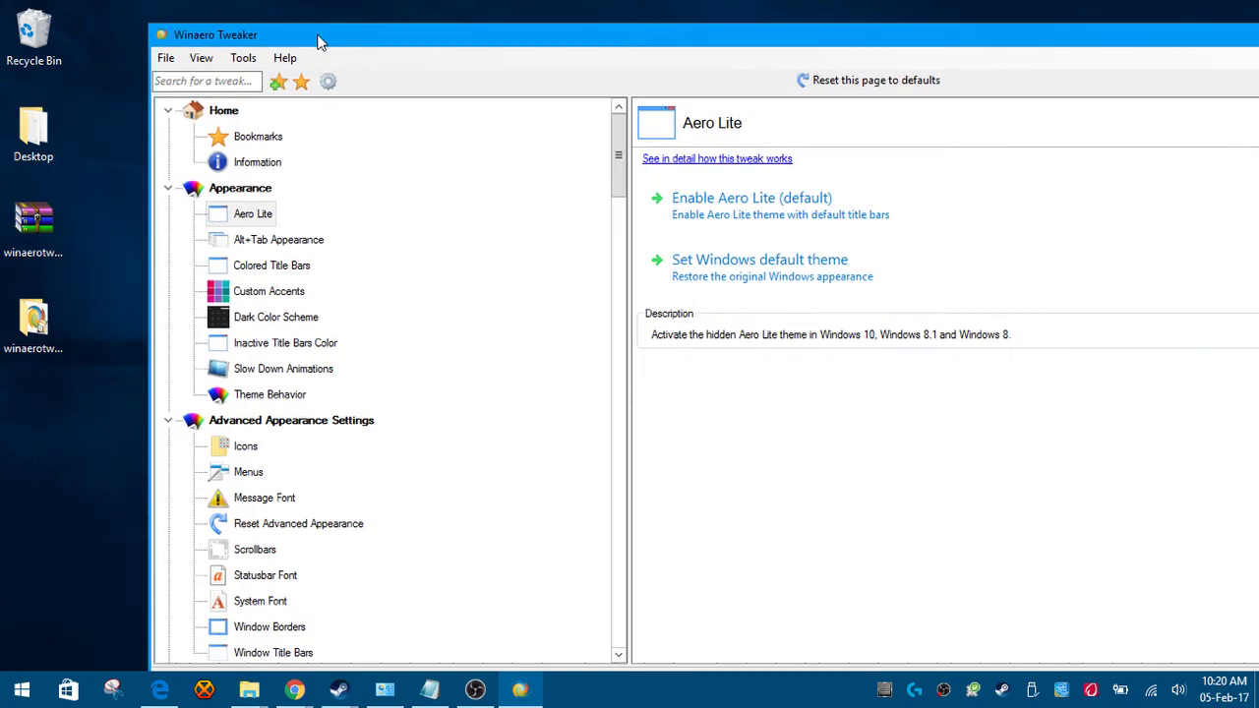
scroll(295, 260, down, 15)
scroll(292, 259, up, 4)
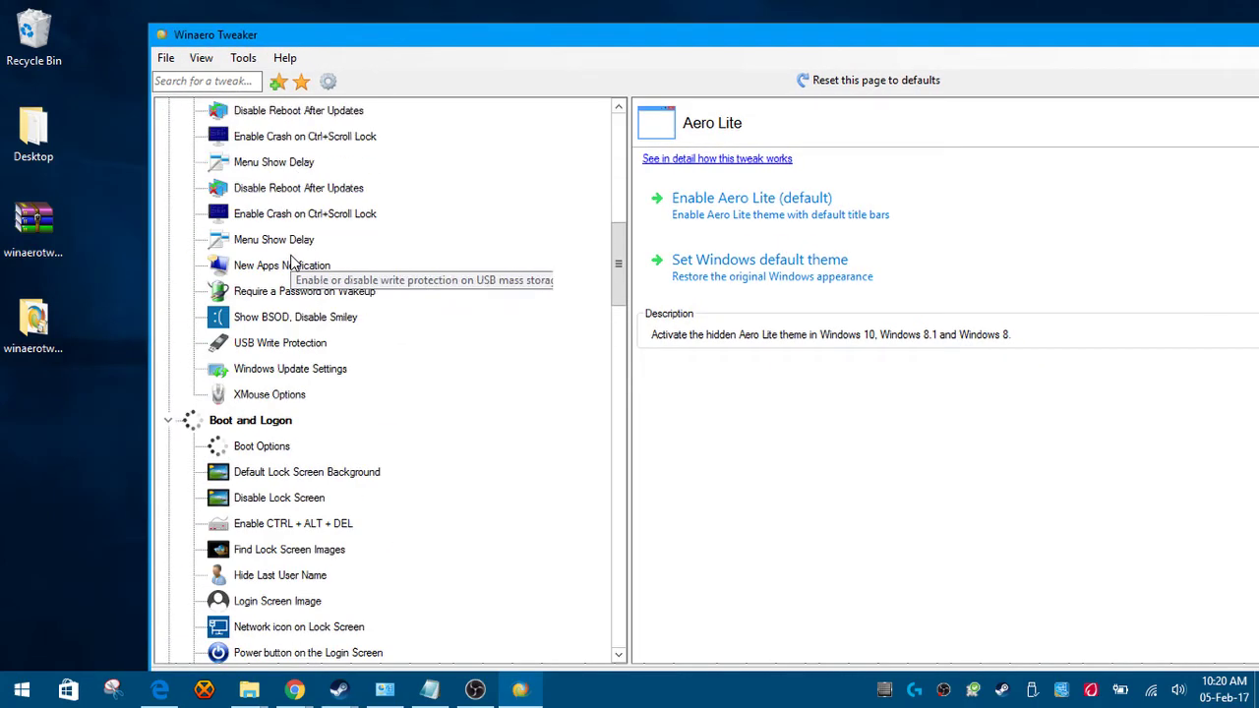
scroll(292, 258, up, 6)
scroll(292, 259, down, 3)
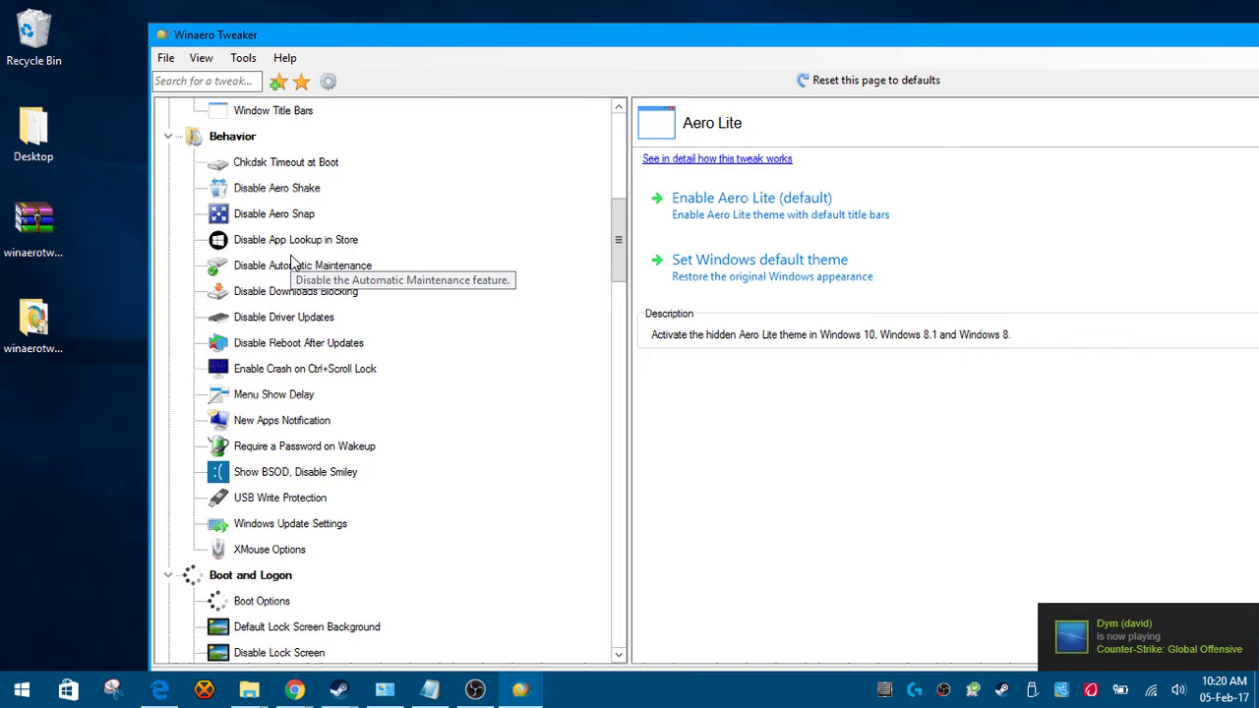
scroll(292, 259, down, 1)
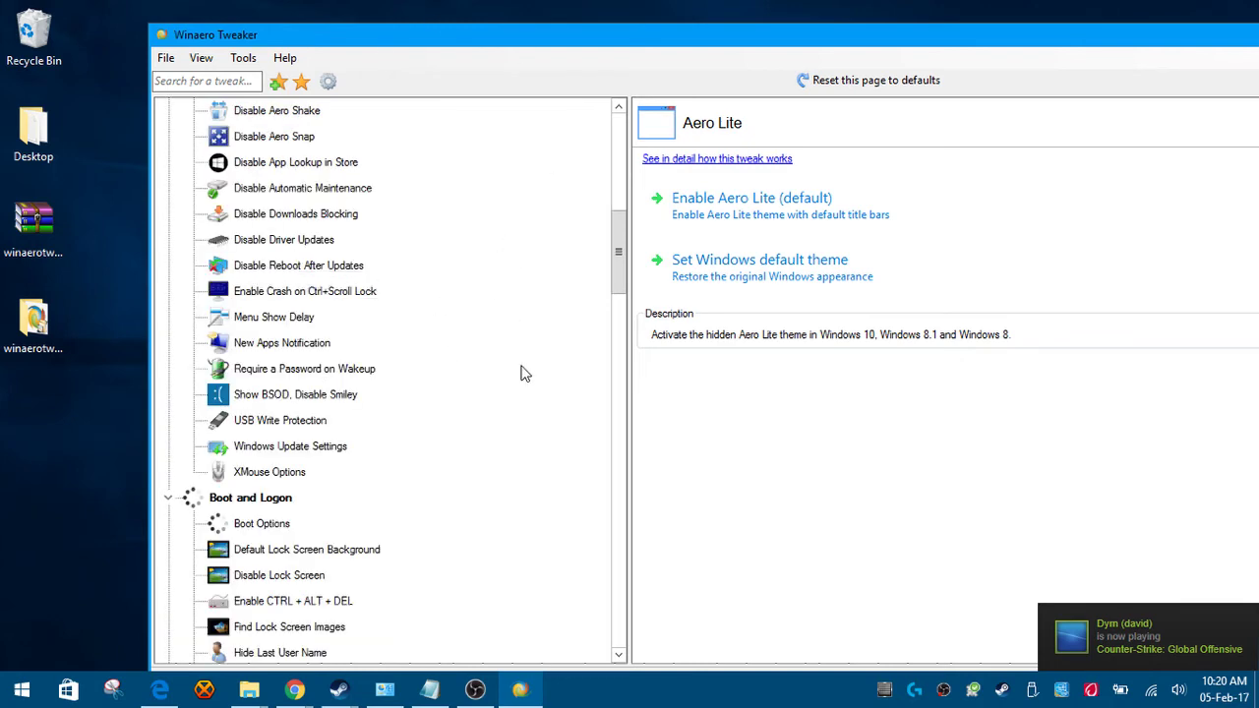
scroll(520, 370, up, 8)
scroll(322, 499, down, 20)
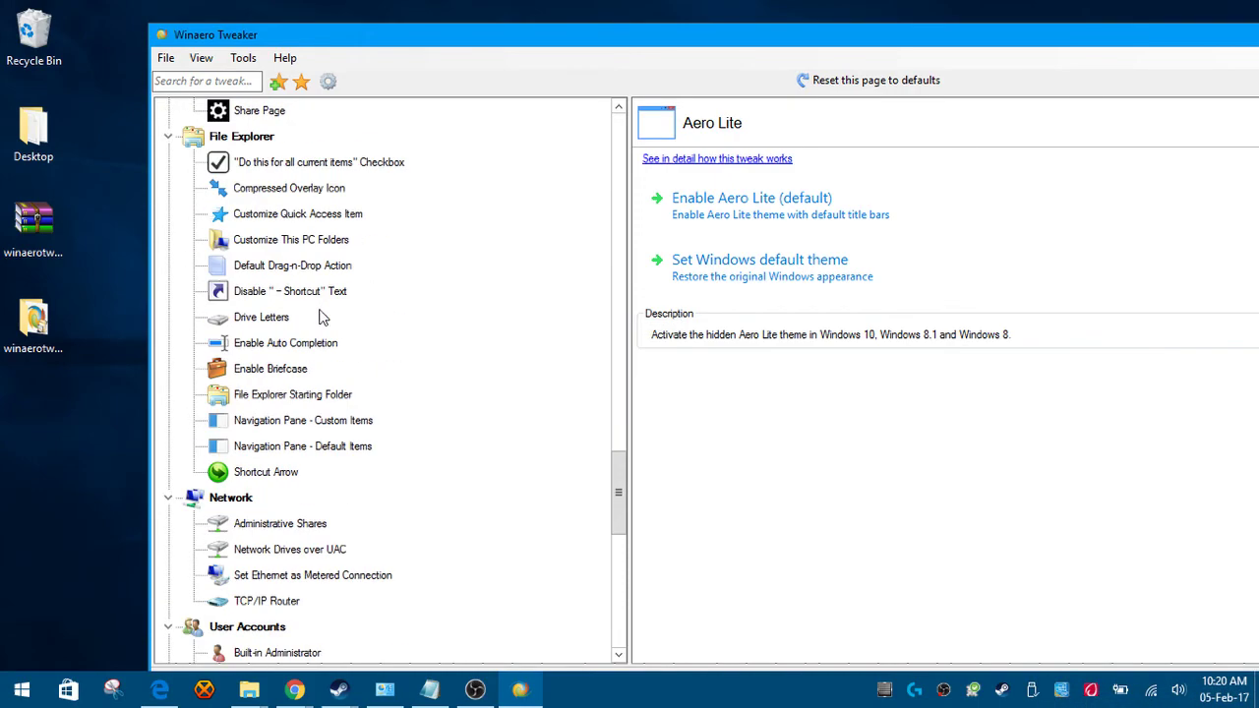
scroll(325, 345, up, 20)
scroll(328, 339, down, 8)
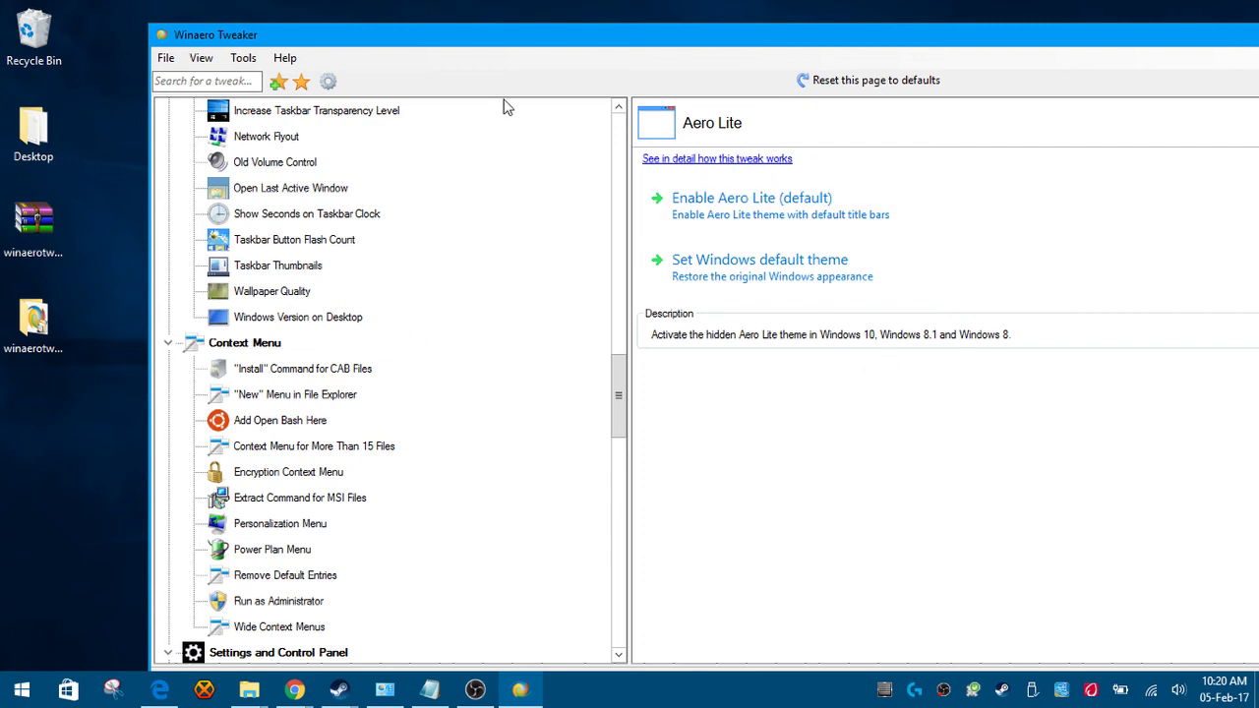
scroll(511, 264, up, 2)
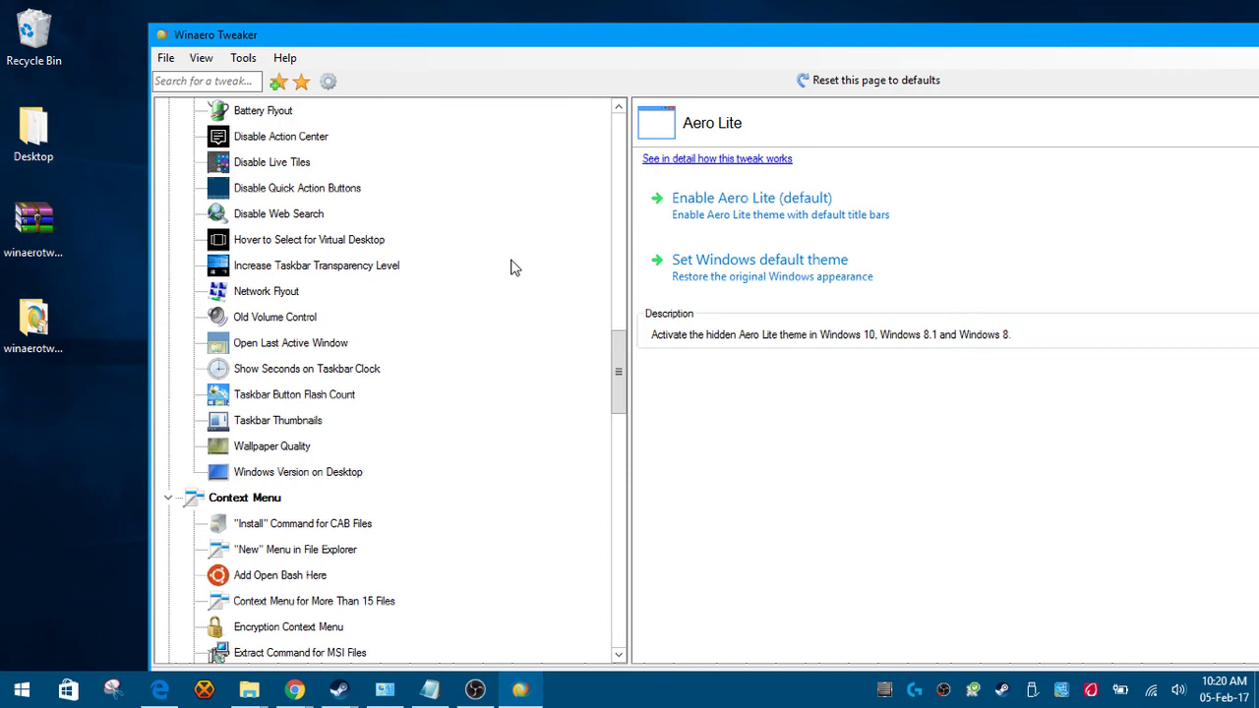